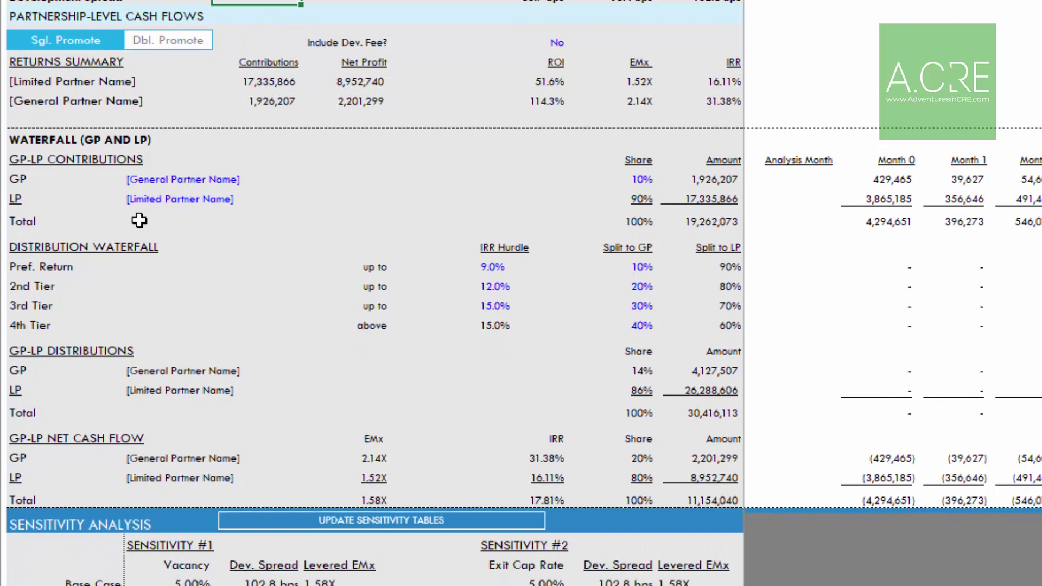
- Switch the partnership-level cash flows to the double promote structure and review its first and second waterfalls
{"action": "left_click", "coordinate": [168, 48]}
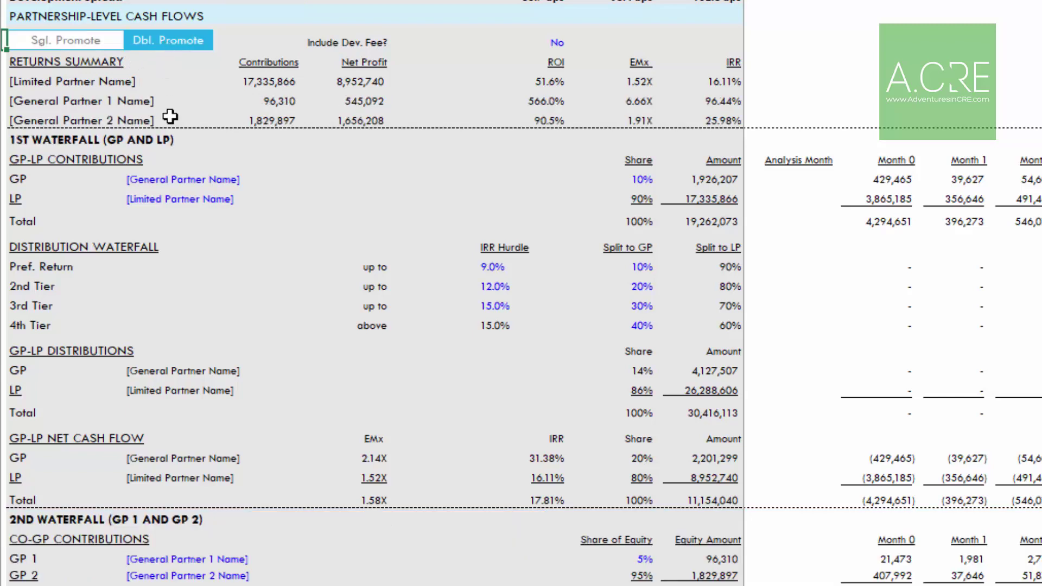
{"action": "scroll", "coordinate": [181, 128], "scroll_direction": "down", "scroll_amount": 4}
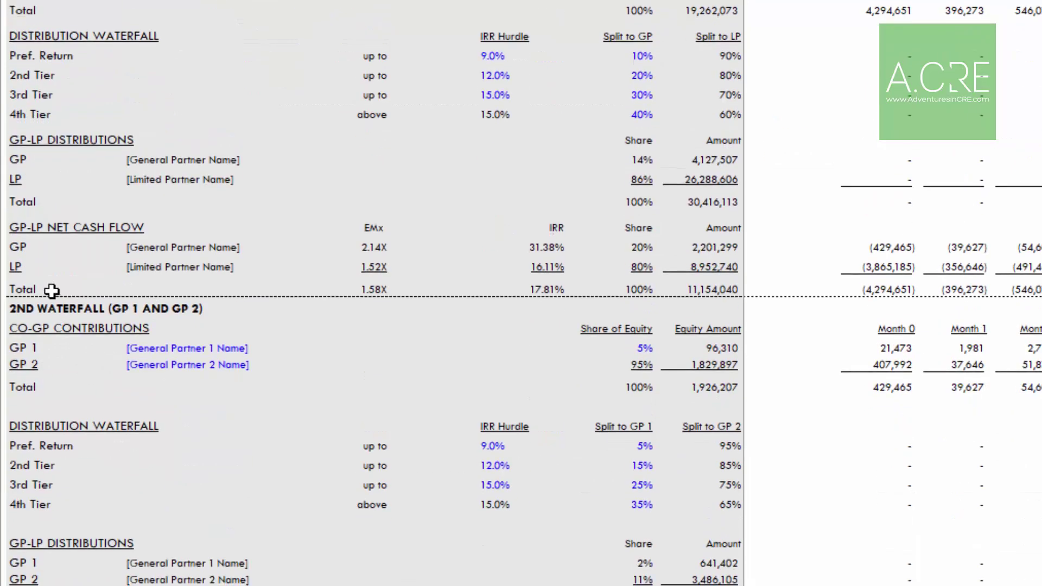
{"action": "scroll", "coordinate": [162, 266], "scroll_direction": "up", "scroll_amount": 1}
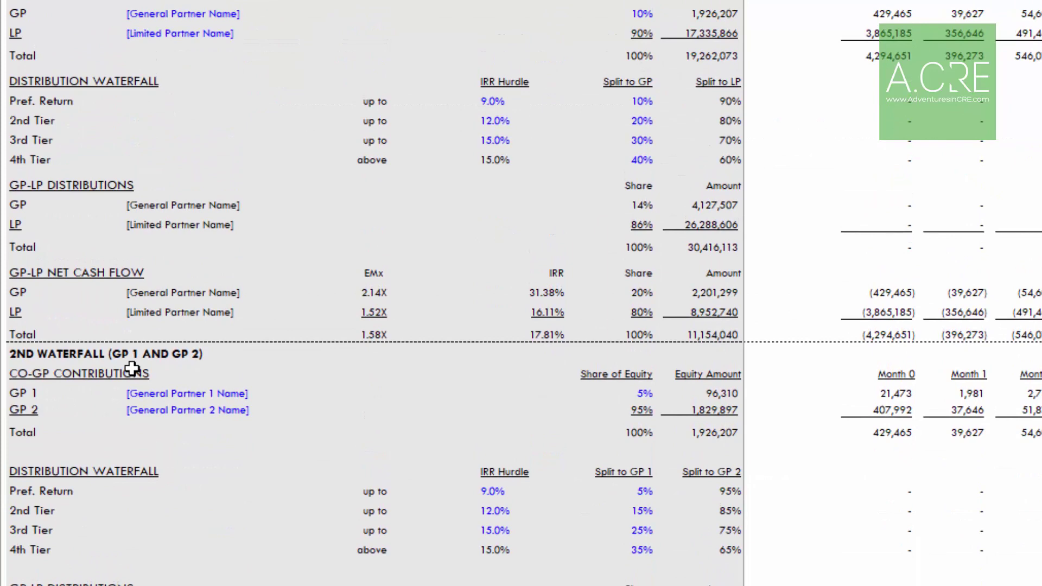
{"action": "scroll", "coordinate": [193, 321], "scroll_direction": "up", "scroll_amount": 3}
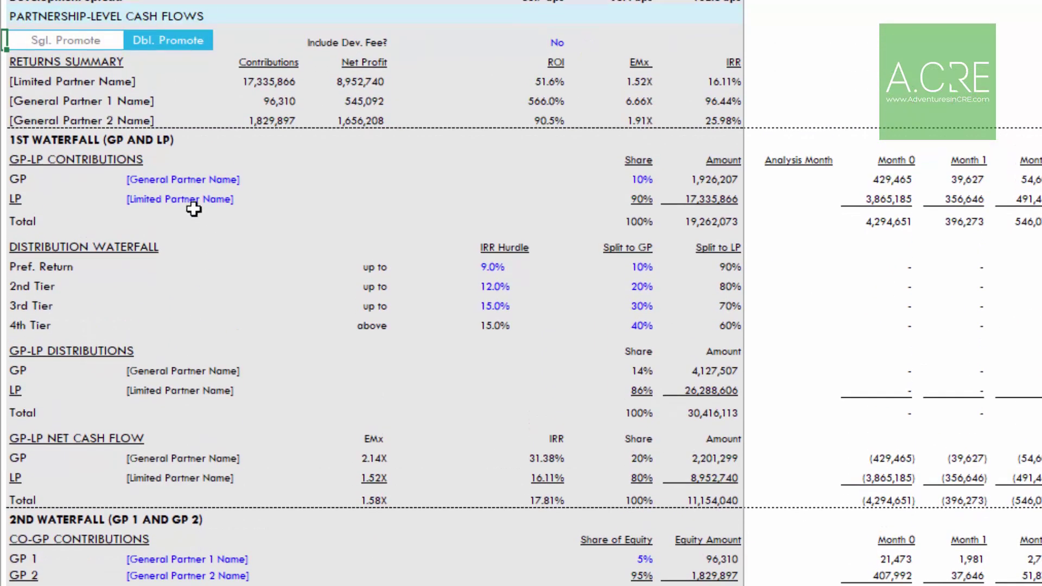
{"action": "scroll", "coordinate": [191, 197], "scroll_direction": "down", "scroll_amount": 2}
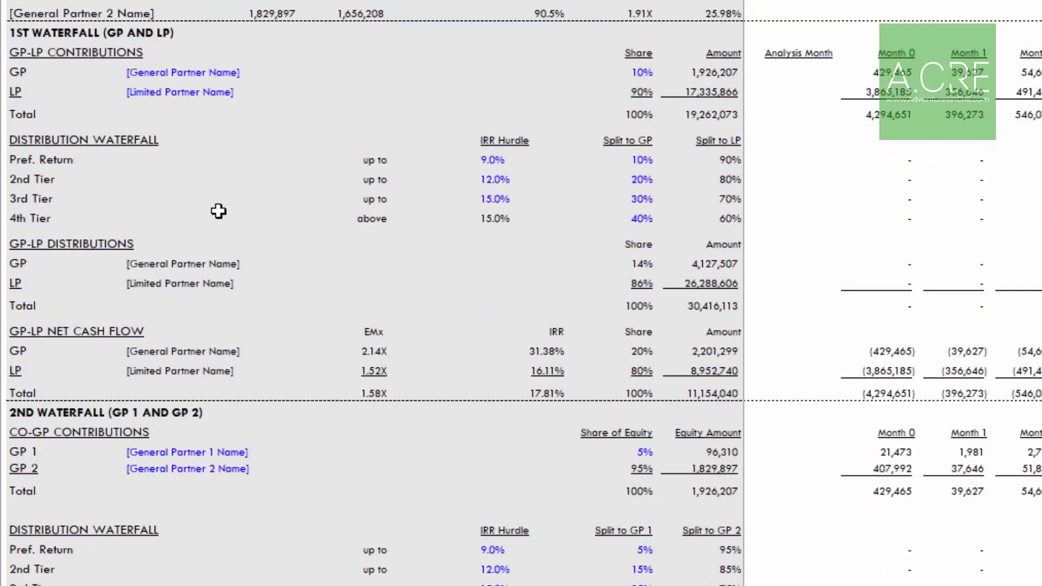
- In the first waterfall's contributions, name the GP "Developer+Friends/Family" and the LP "Limited Partner"
{"action": "left_click", "coordinate": [195, 74]}
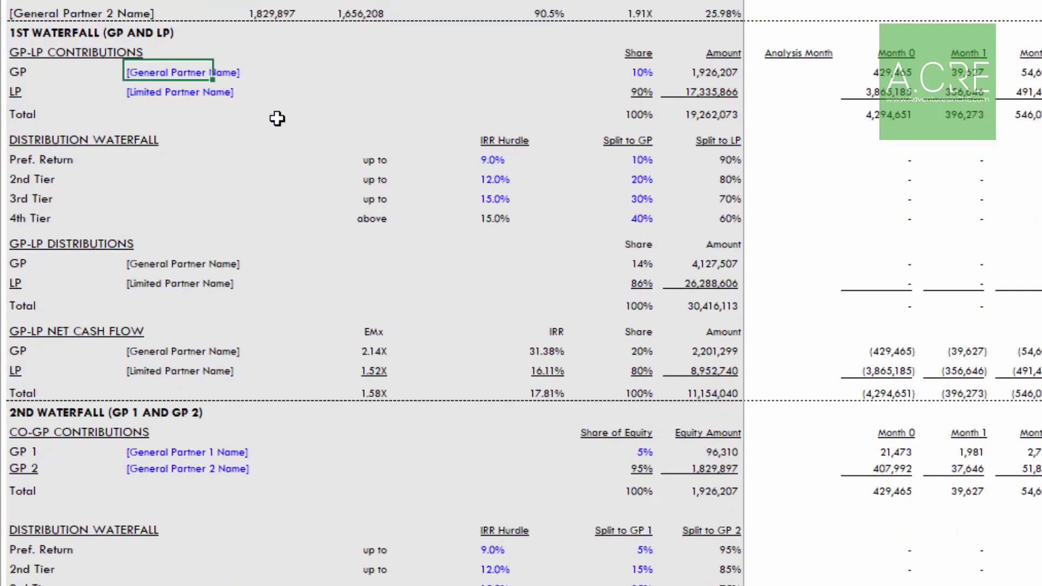
{"action": "type", "text": "Developer+Friends/Family"}
{"action": "key", "text": "Return"}
{"action": "type", "text": "Limited Partn"}
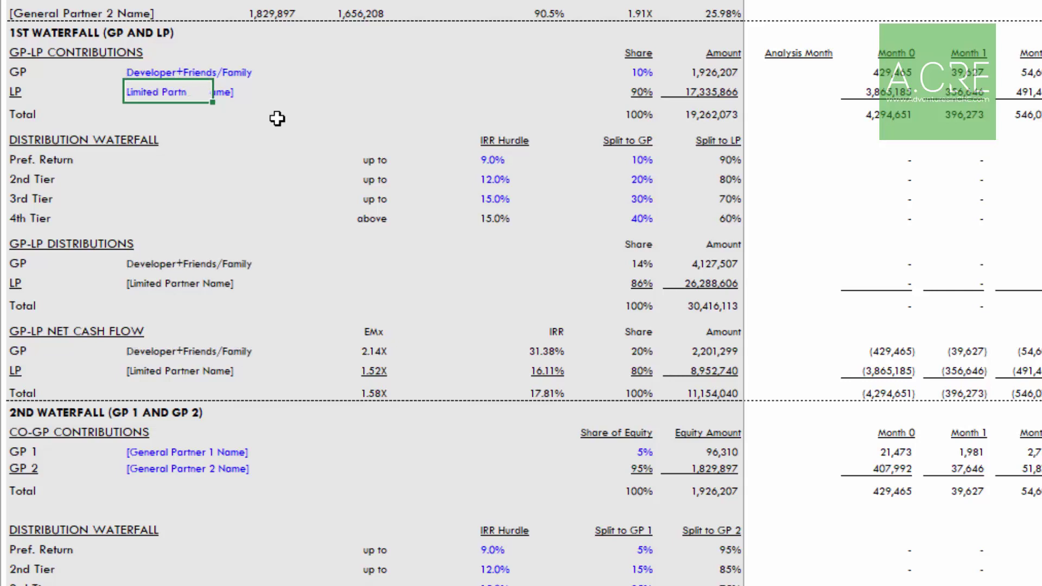
{"action": "type", "text": "er"}
{"action": "key", "text": "Return"}
{"action": "key", "text": "Up"}
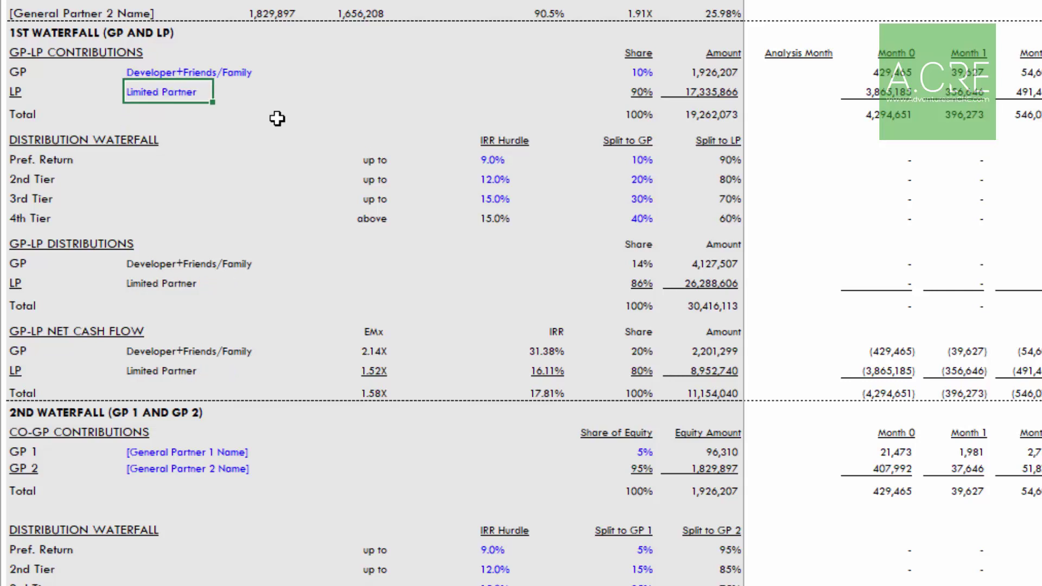
- In the second waterfall's co-GP contributions, name GP 1 "Developer" and GP 2 "Friends/Family"
{"action": "scroll", "coordinate": [279, 163], "scroll_direction": "down", "scroll_amount": 3}
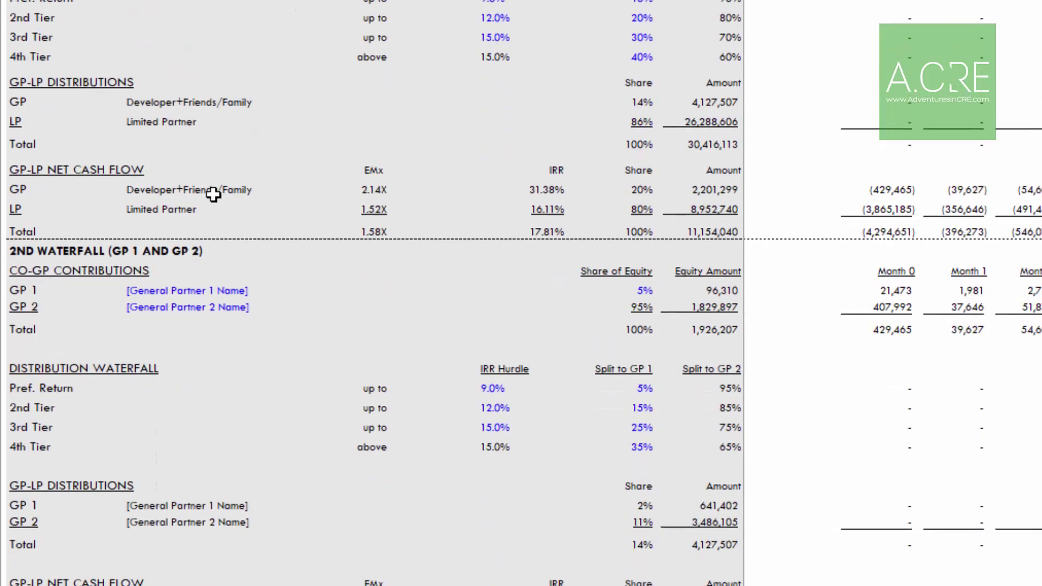
{"action": "left_click", "coordinate": [163, 290]}
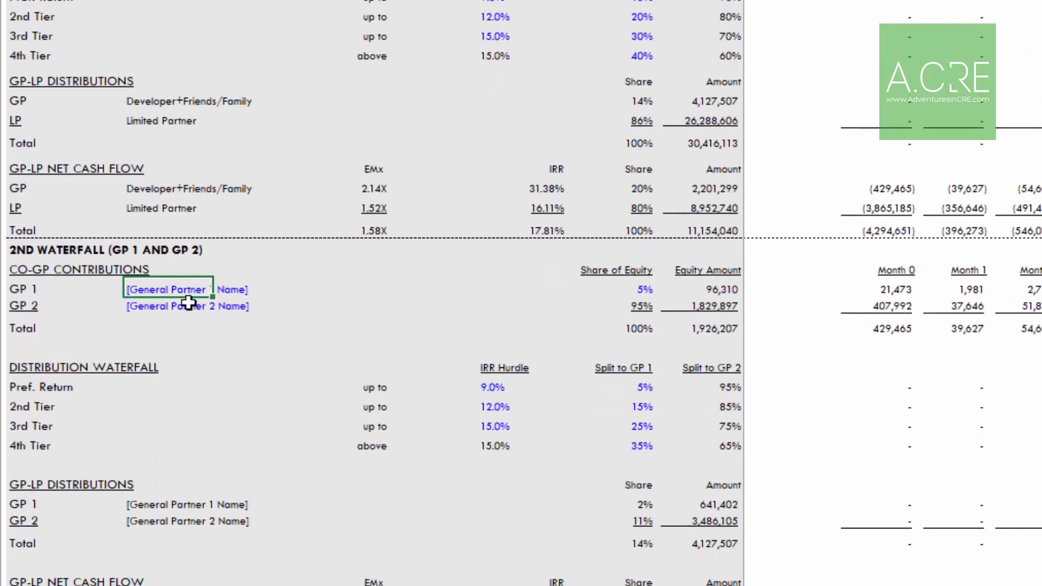
{"action": "type", "text": "Developer+Friends/Family"}
{"action": "key", "text": "BackSpace"}
{"action": "key", "text": "BackSpace"}
{"action": "key", "text": "BackSpace"}
{"action": "key", "text": "BackSpace"}
{"action": "key", "text": "BackSpace"}
{"action": "key", "text": "BackSpace"}
{"action": "key", "text": "BackSpace"}
{"action": "key", "text": "BackSpace"}
{"action": "key", "text": "BackSpace"}
{"action": "key", "text": "BackSpace"}
{"action": "key", "text": "BackSpace"}
{"action": "key", "text": "BackSpace"}
{"action": "key", "text": "BackSpace"}
{"action": "key", "text": "BackSpace"}
{"action": "key", "text": "BackSpace"}
{"action": "key", "text": "Return"}
{"action": "type", "text": "Frie"}
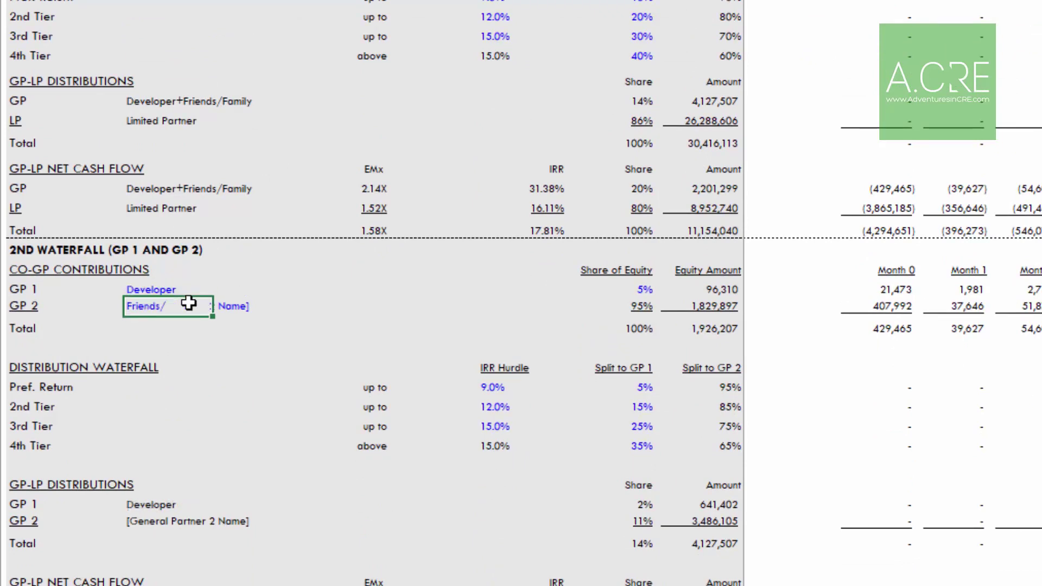
{"action": "type", "text": "nds/Family"}
{"action": "key", "text": "Return"}
{"action": "left_click", "coordinate": [188, 303]}
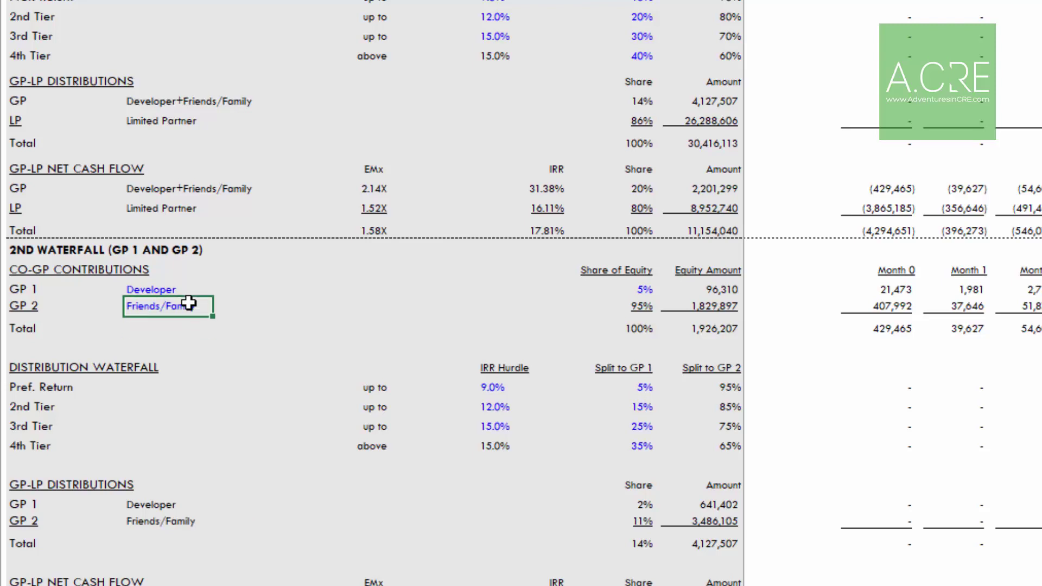
- Examine the partner names in both waterfalls and the GP and LP contribution shares in the first one
{"action": "scroll", "coordinate": [198, 297], "scroll_direction": "down", "scroll_amount": 2}
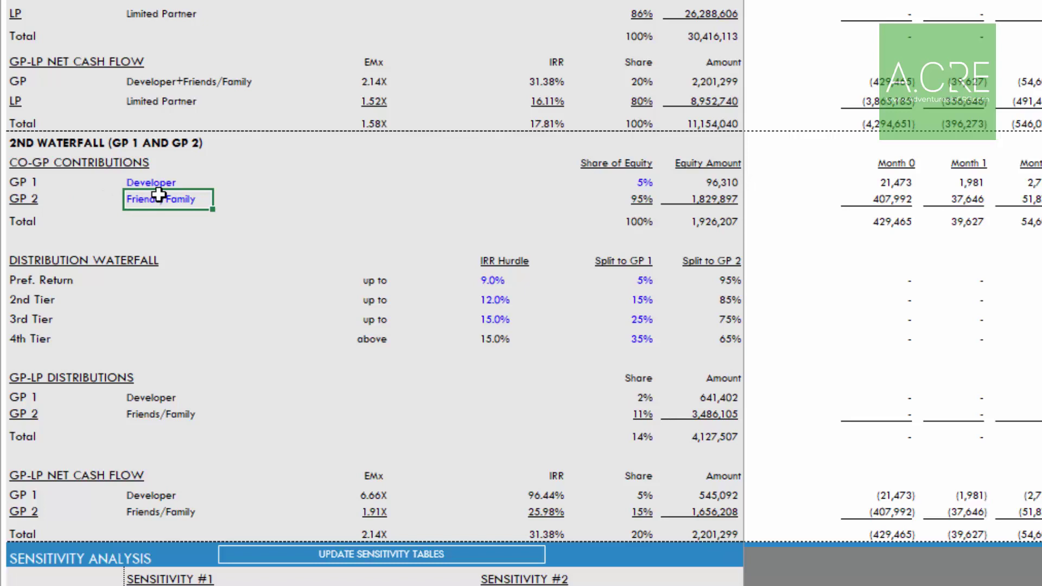
{"action": "left_click", "coordinate": [10, 197]}
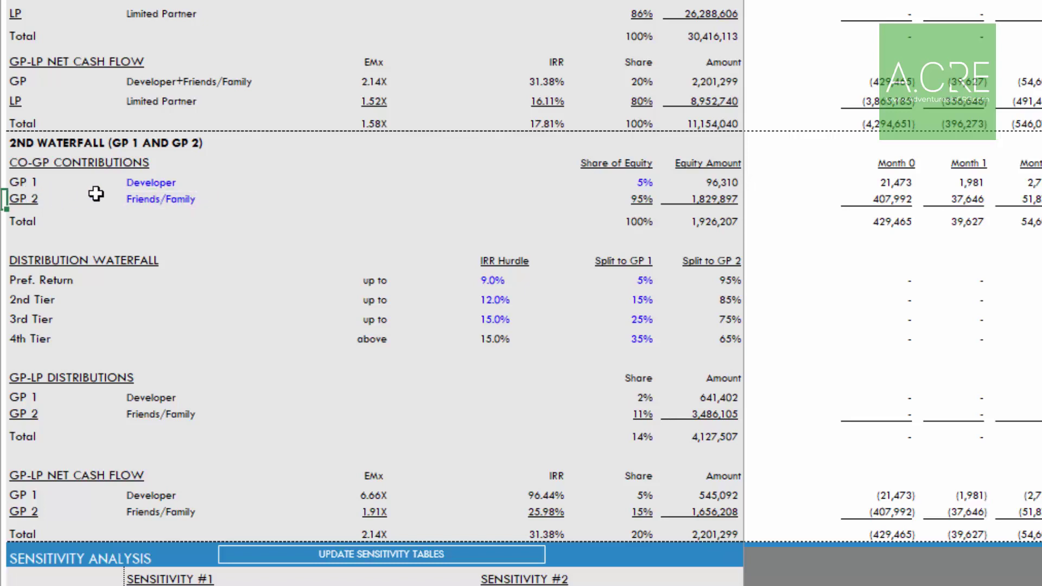
{"action": "left_click", "coordinate": [144, 182]}
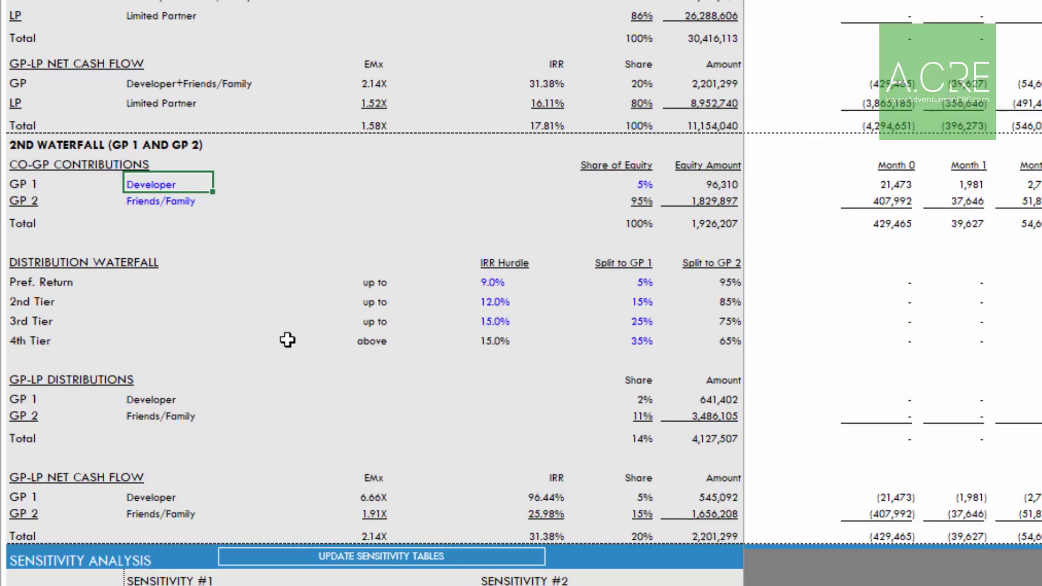
{"action": "scroll", "coordinate": [282, 345], "scroll_direction": "up", "scroll_amount": 5}
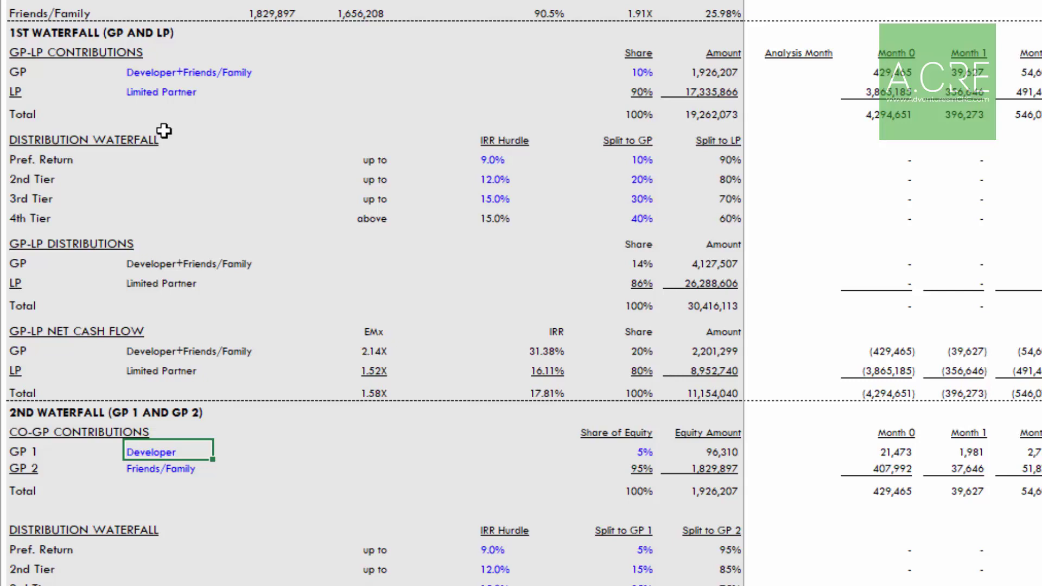
{"action": "scroll", "coordinate": [307, 138], "scroll_direction": "up", "scroll_amount": 1}
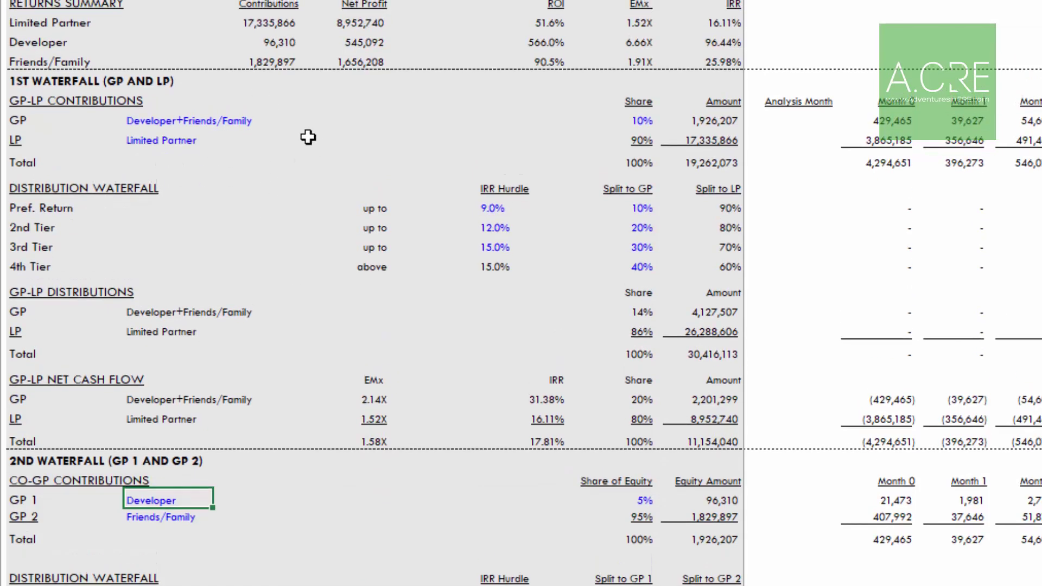
{"action": "left_click", "coordinate": [73, 102]}
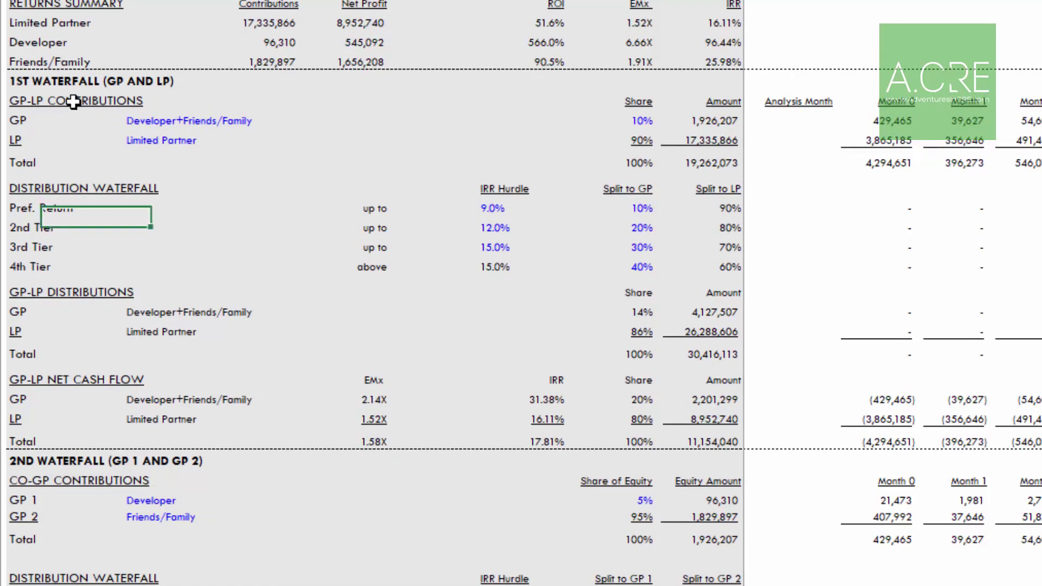
{"action": "left_click", "coordinate": [152, 123]}
{"action": "left_click", "coordinate": [128, 140]}
{"action": "scroll", "coordinate": [151, 326], "scroll_direction": "down", "scroll_amount": 2}
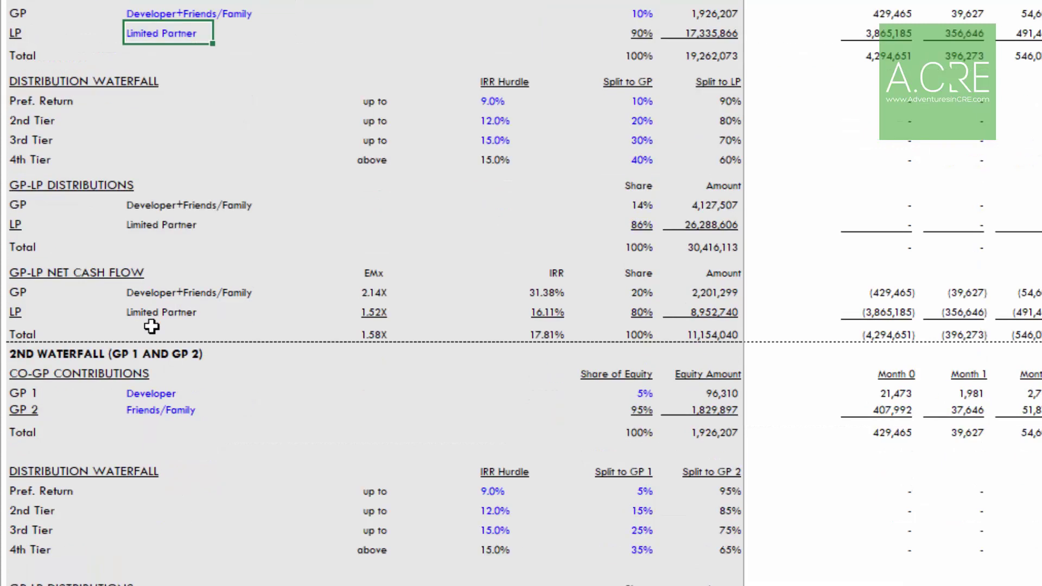
{"action": "scroll", "coordinate": [205, 93], "scroll_direction": "up", "scroll_amount": 2}
{"action": "left_click", "coordinate": [609, 120]}
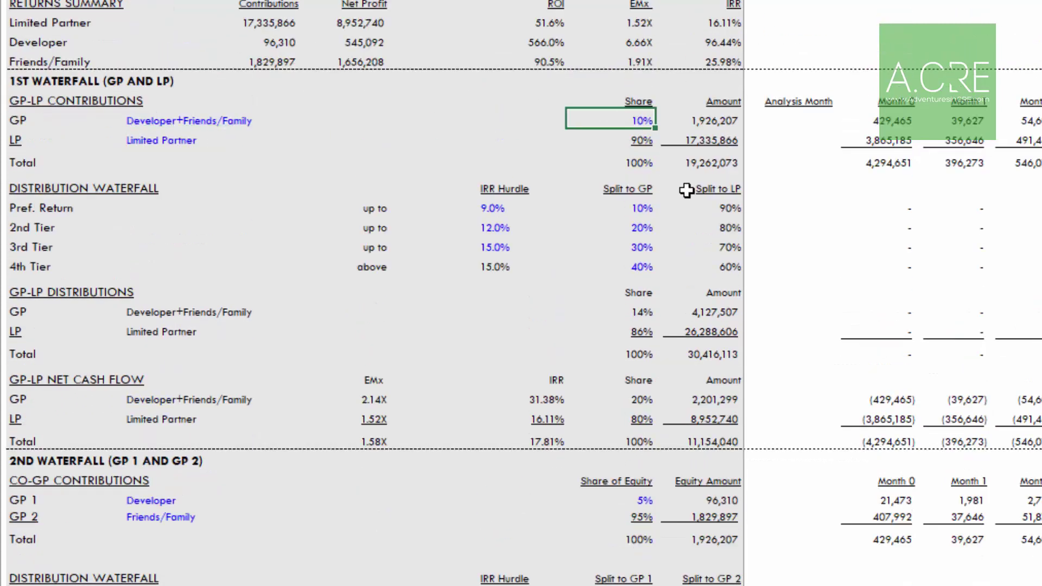
{"action": "key", "text": "Return"}
{"action": "key", "text": "Up"}
{"action": "key", "text": "Down"}
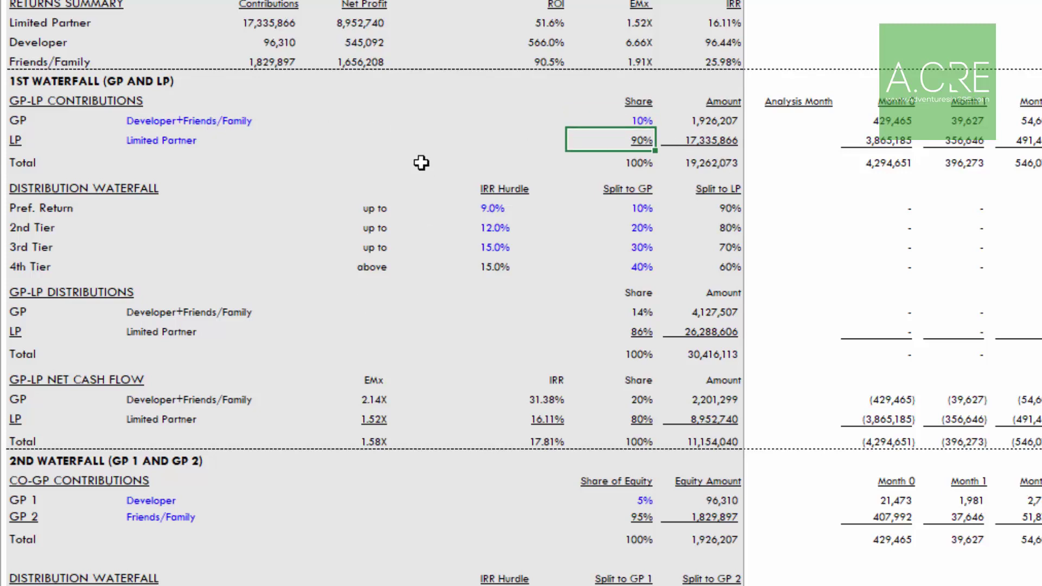
- Set the Developer's share of equity in the second waterfall's co-GP contributions to 10%
{"action": "scroll", "coordinate": [540, 149], "scroll_direction": "down", "scroll_amount": 5}
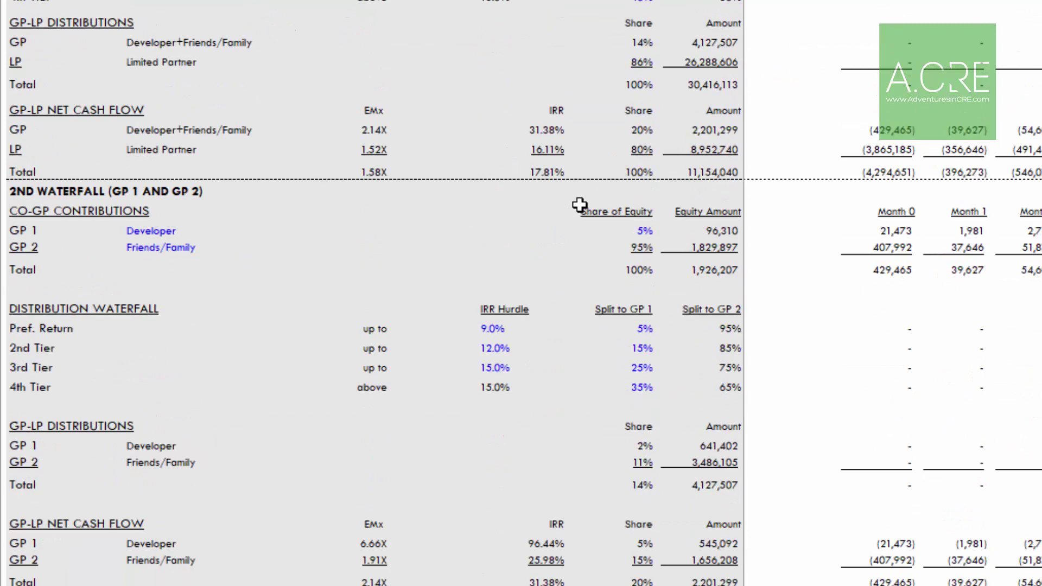
{"action": "left_click", "coordinate": [644, 231]}
{"action": "key", "text": "ctrl+Return"}
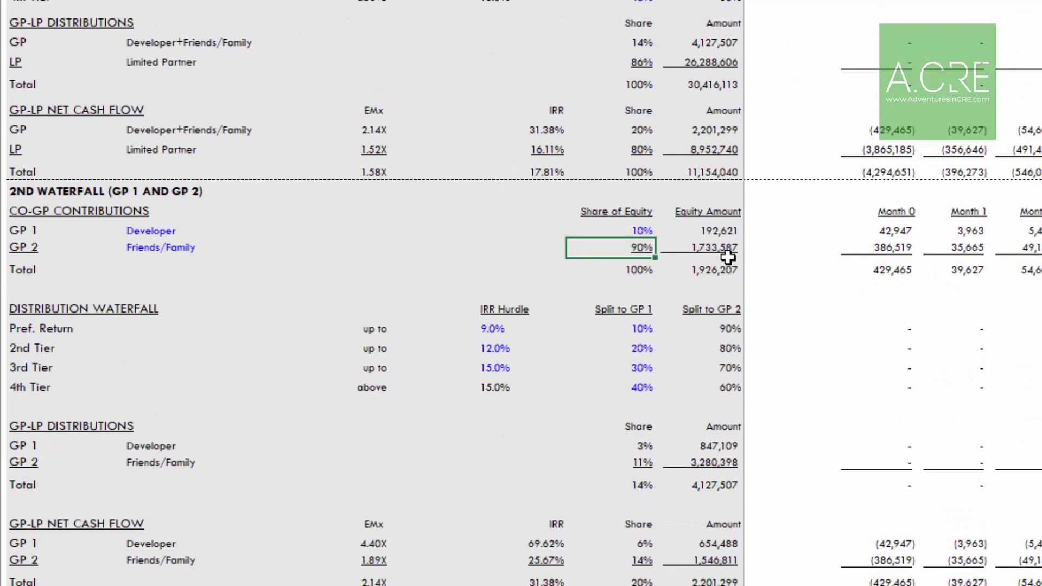
{"action": "key", "text": "Down"}
- Set the preferred return's IRR hurdle in the first waterfall to 8%
{"action": "scroll", "coordinate": [578, 206], "scroll_direction": "up", "scroll_amount": 4}
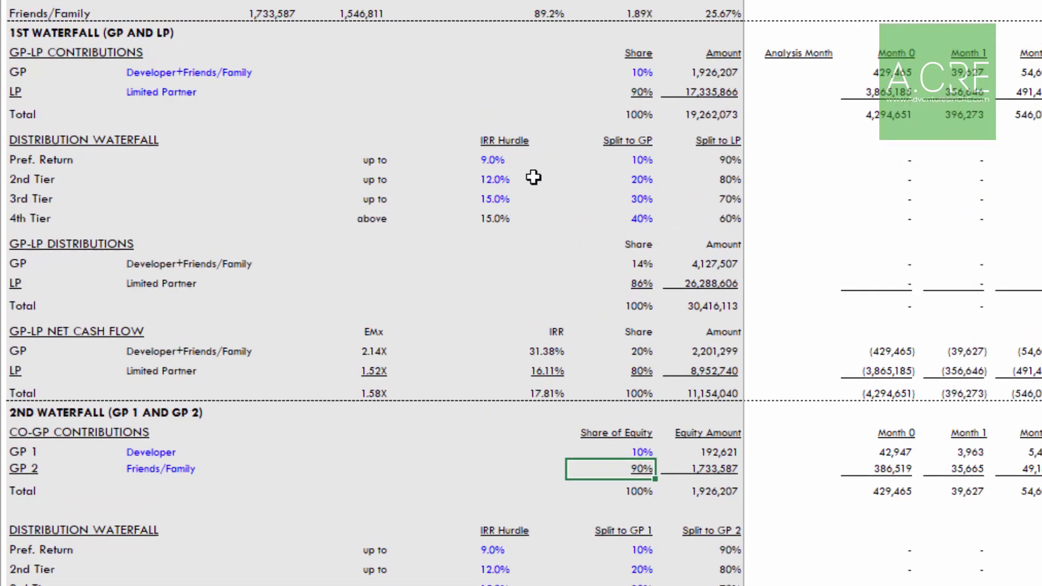
{"action": "left_click", "coordinate": [504, 160]}
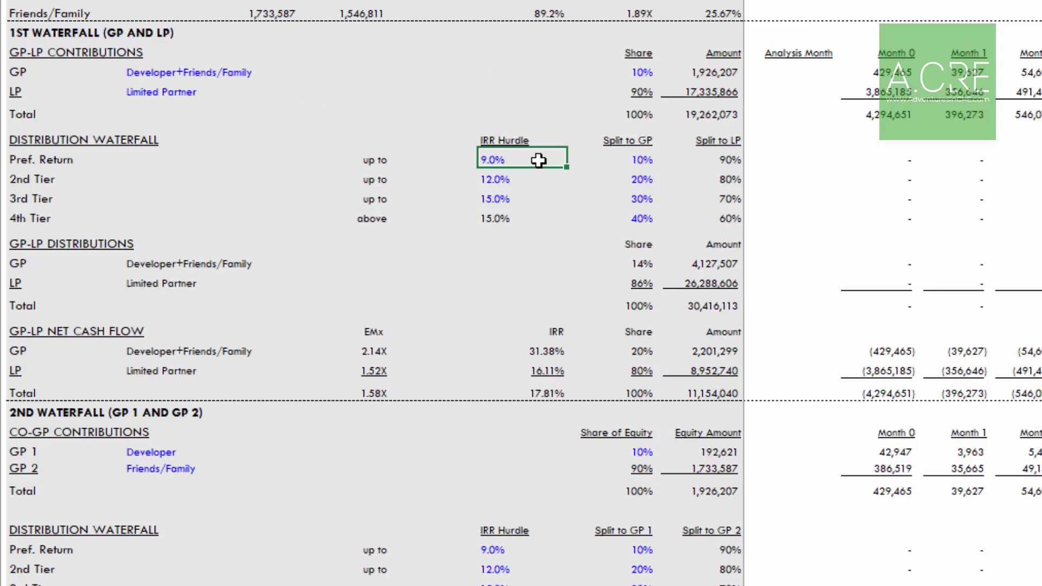
{"action": "type", "text": "8%"}
{"action": "key", "text": "Return"}
{"action": "key", "text": "Up"}
- Examine the IRR hurdles and the GP and LP splits for each tier of the first distribution waterfall
{"action": "key", "text": "Right"}
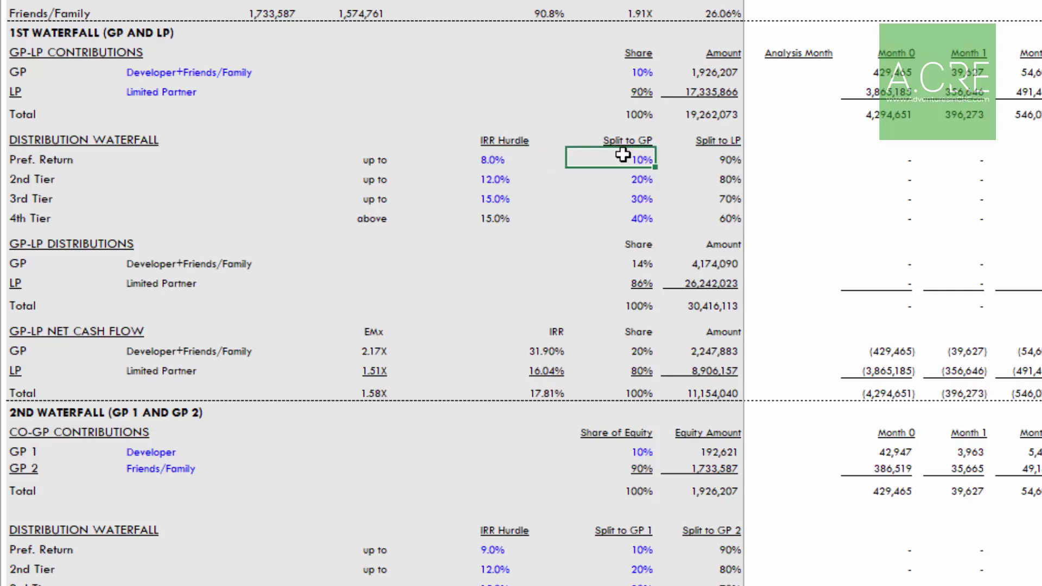
{"action": "left_click", "coordinate": [727, 154]}
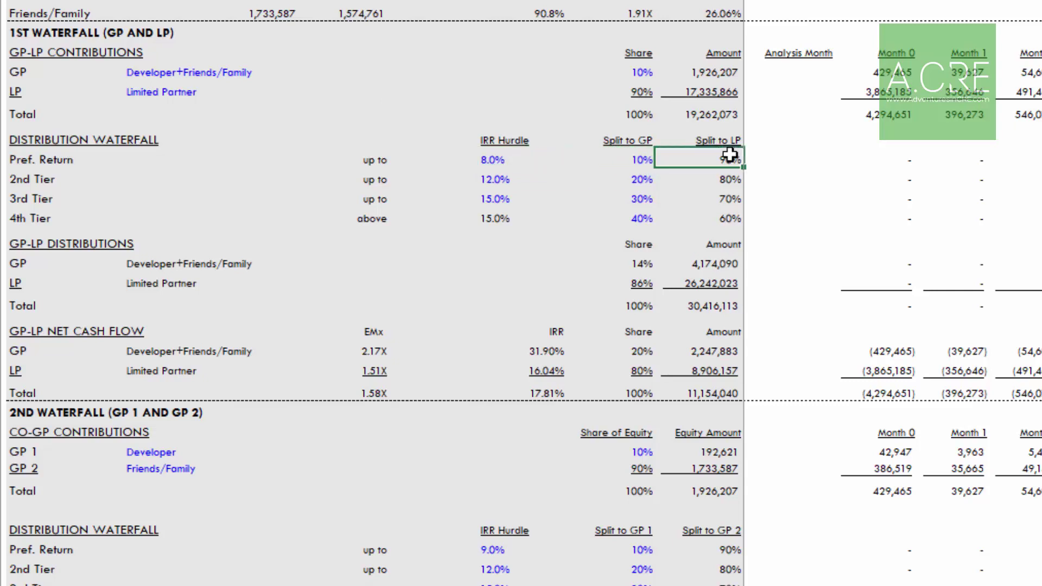
{"action": "left_click", "coordinate": [495, 156]}
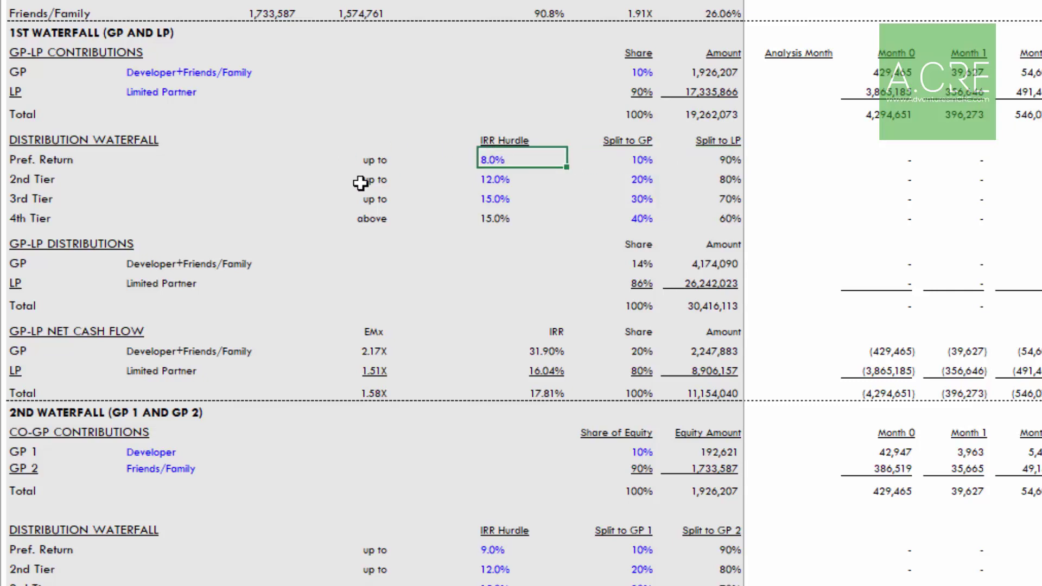
{"action": "left_click", "coordinate": [510, 175]}
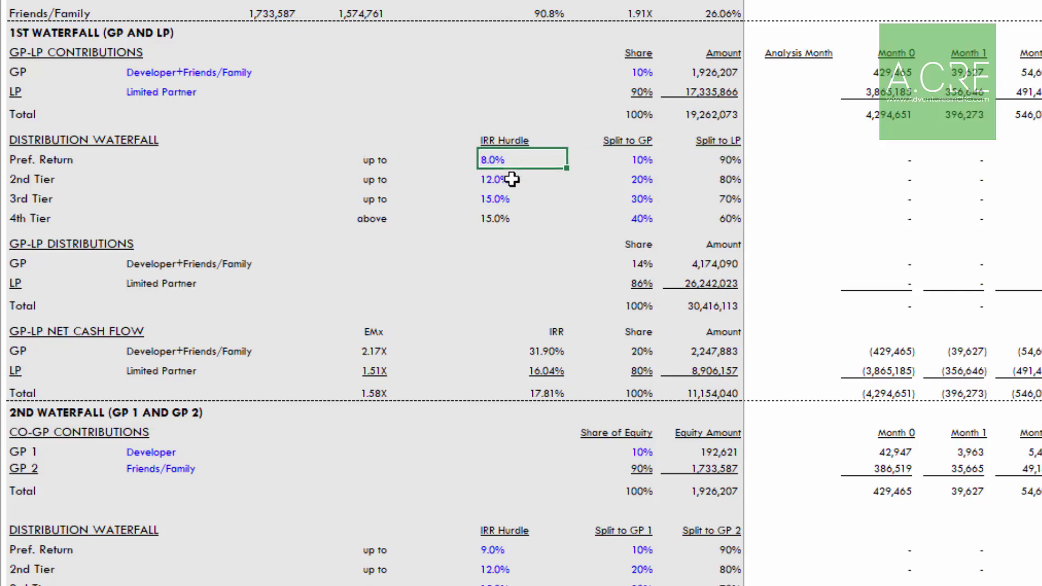
{"action": "left_click", "coordinate": [627, 181]}
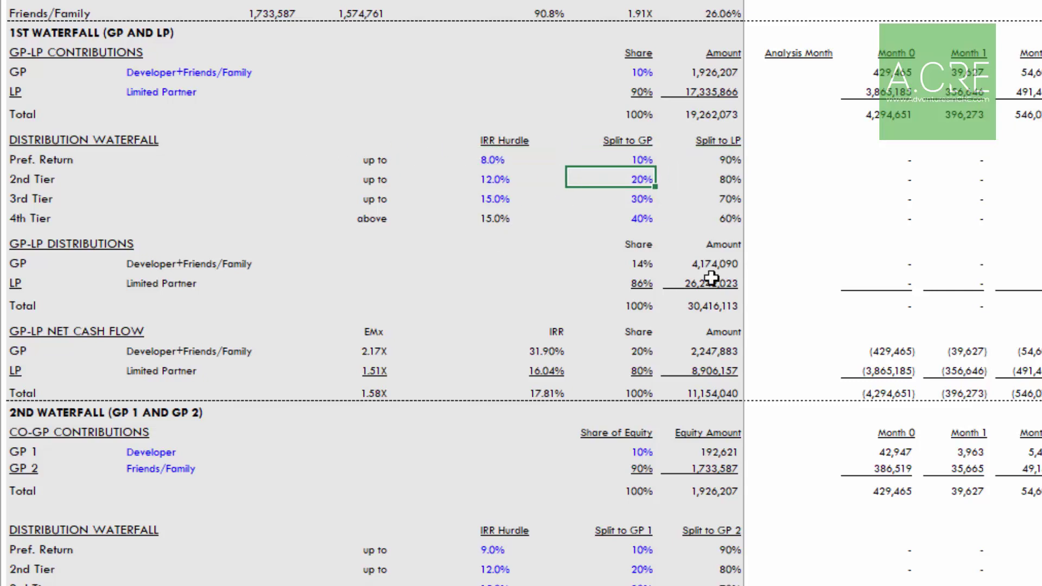
{"action": "left_click", "coordinate": [494, 180]}
{"action": "left_click", "coordinate": [496, 200]}
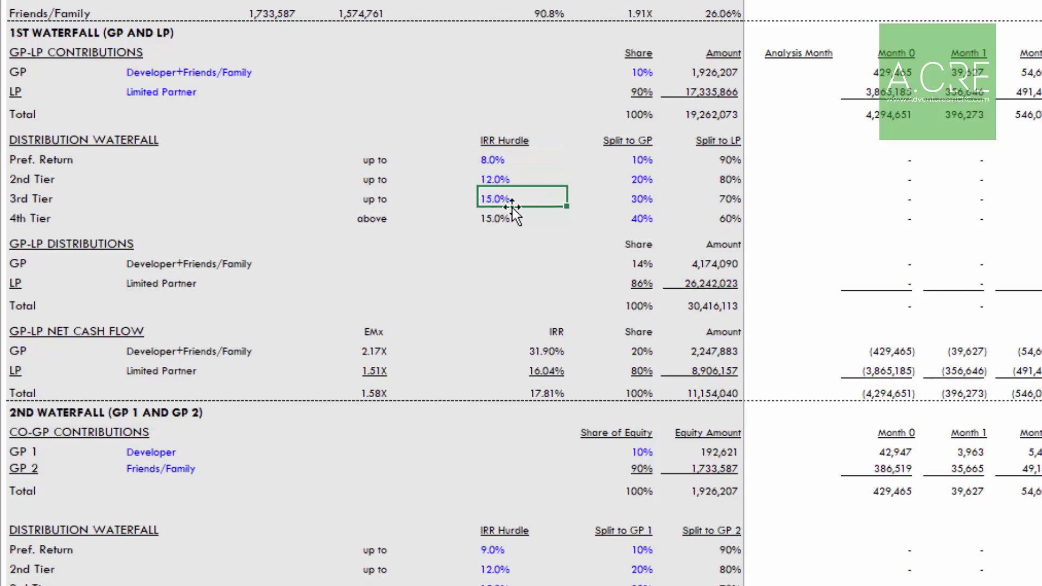
{"action": "left_click", "coordinate": [624, 199]}
{"action": "left_click", "coordinate": [697, 199]}
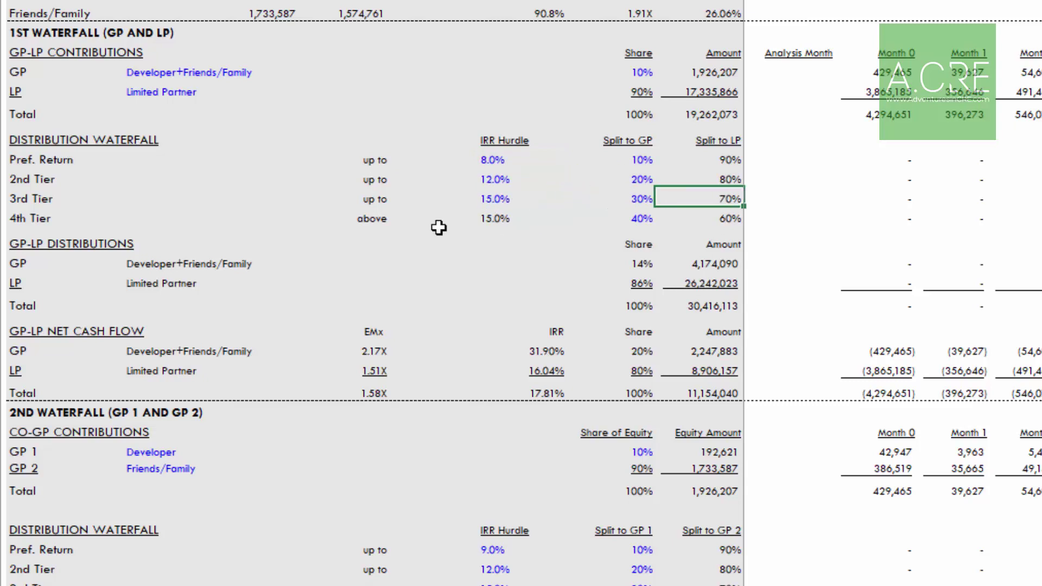
{"action": "left_click", "coordinate": [487, 219]}
{"action": "left_click", "coordinate": [375, 219]}
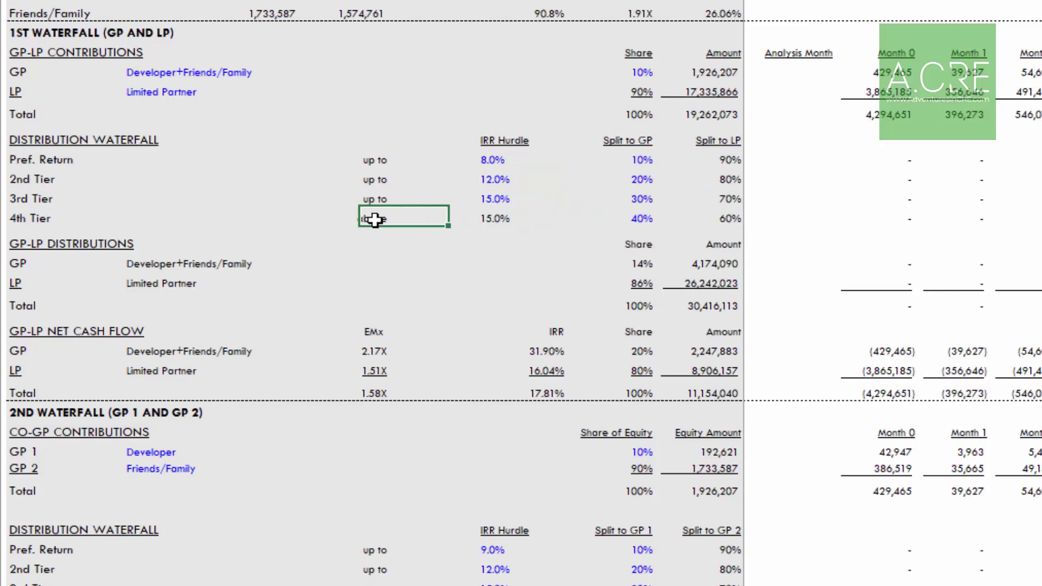
{"action": "left_click", "coordinate": [487, 219]}
{"action": "left_click", "coordinate": [639, 219]}
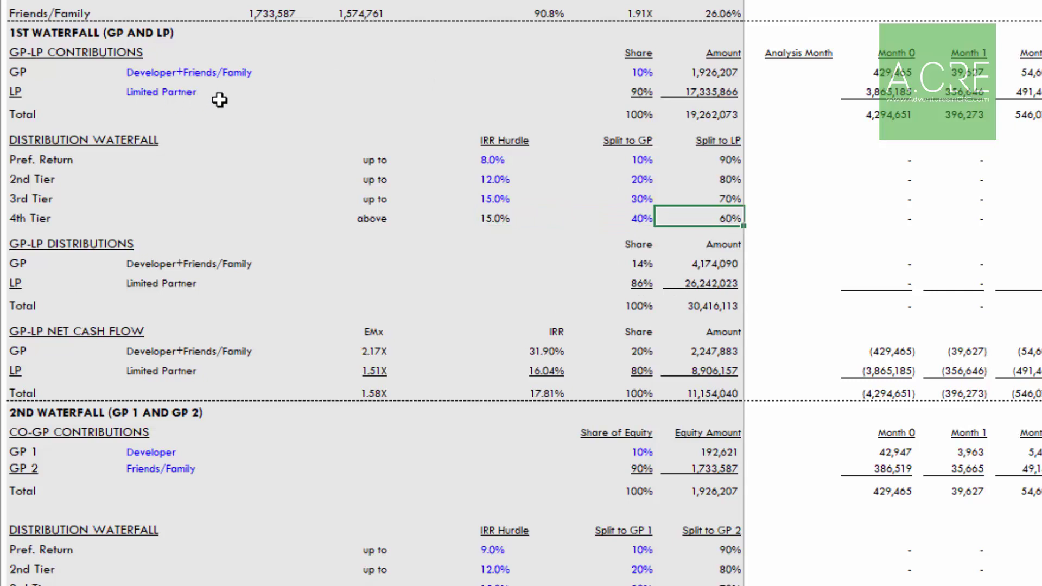
{"action": "scroll", "coordinate": [515, 171], "scroll_direction": "down", "scroll_amount": 1}
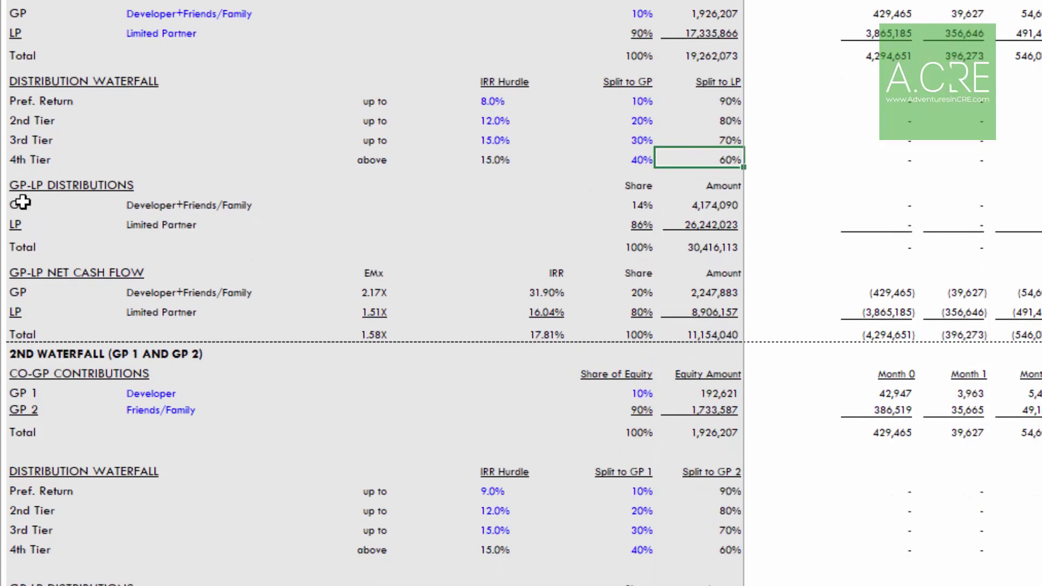
- Examine the GP's share, total amount and monthly distributions in the first waterfall, along with the GP's monthly contributions
{"action": "left_click_drag", "start_coordinate": [21, 204], "coordinate": [628, 202]}
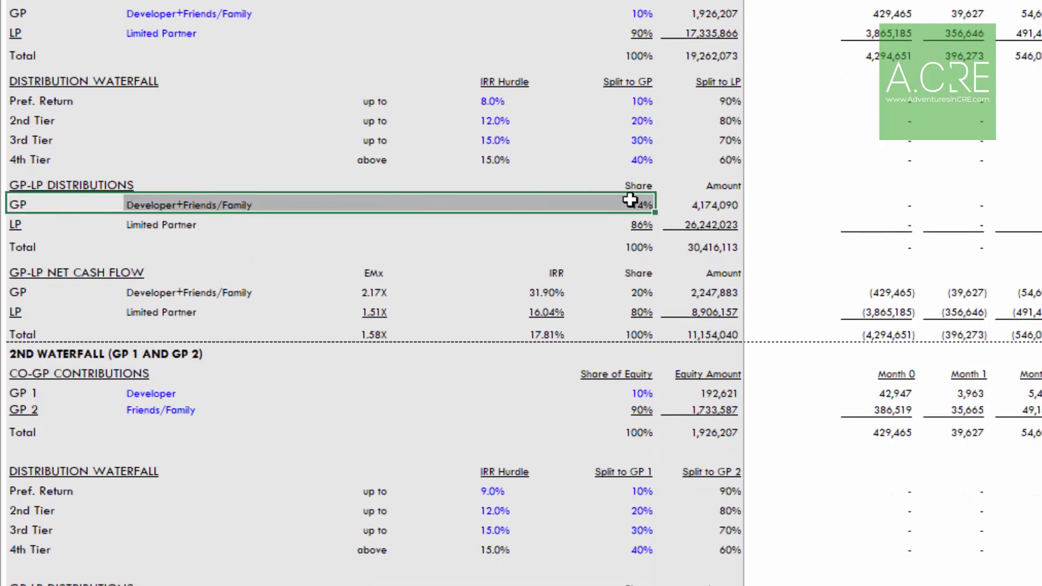
{"action": "left_click", "coordinate": [625, 203]}
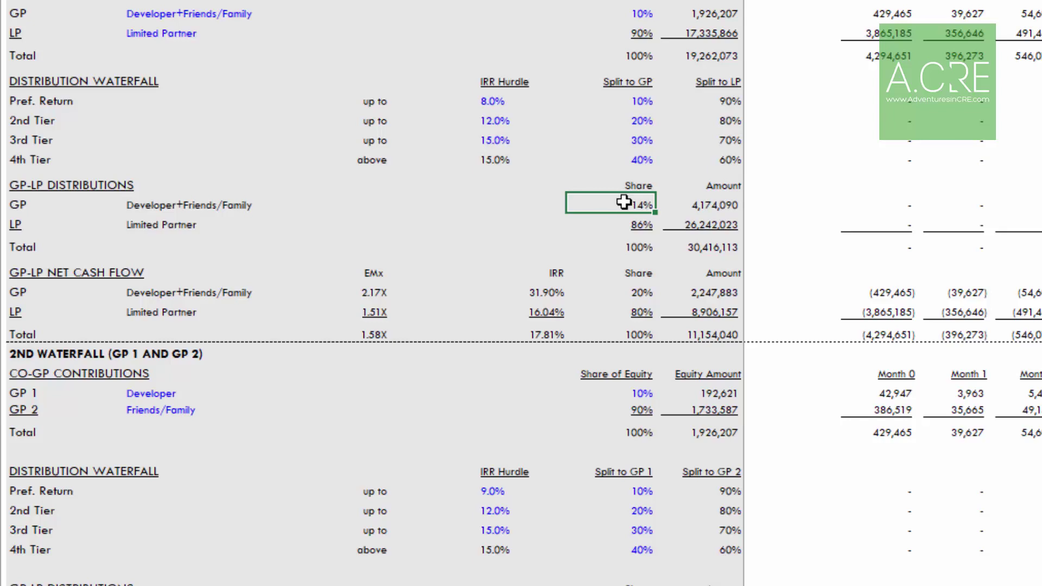
{"action": "left_click", "coordinate": [692, 203]}
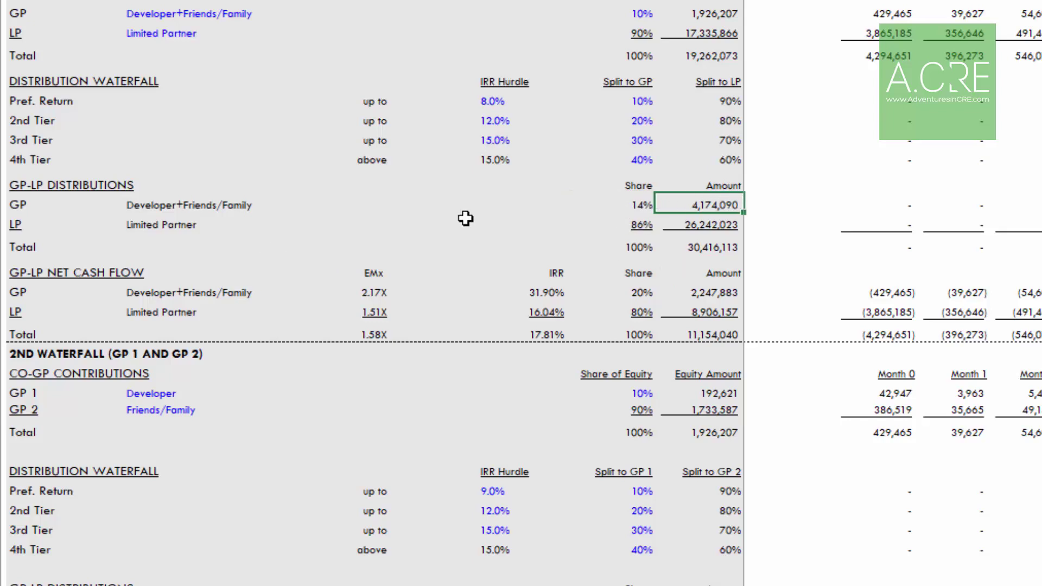
{"action": "left_click", "coordinate": [890, 198]}
{"action": "key", "text": "ctrl+shift+Right"}
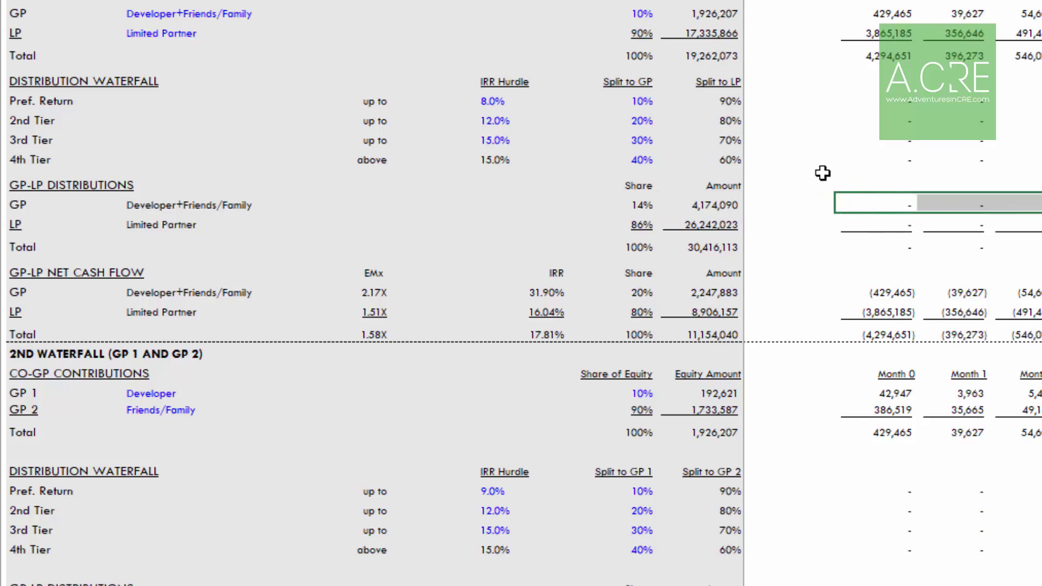
{"action": "left_click_drag", "start_coordinate": [874, 15], "coordinate": [1030, 20]}
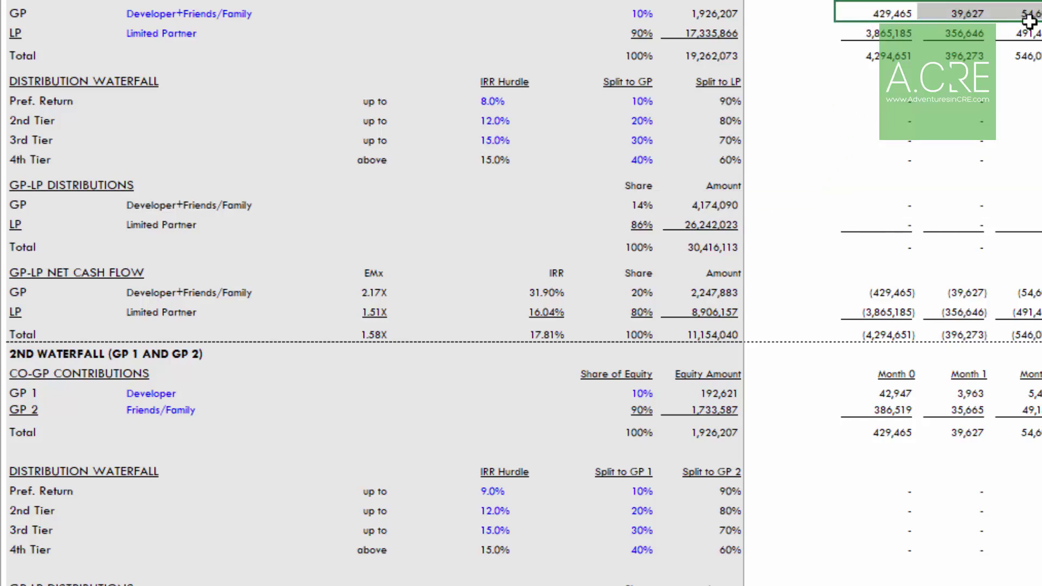
- Set the preferred return's IRR hurdle in the second waterfall to 12%
{"action": "scroll", "coordinate": [892, 22], "scroll_direction": "down", "scroll_amount": 4}
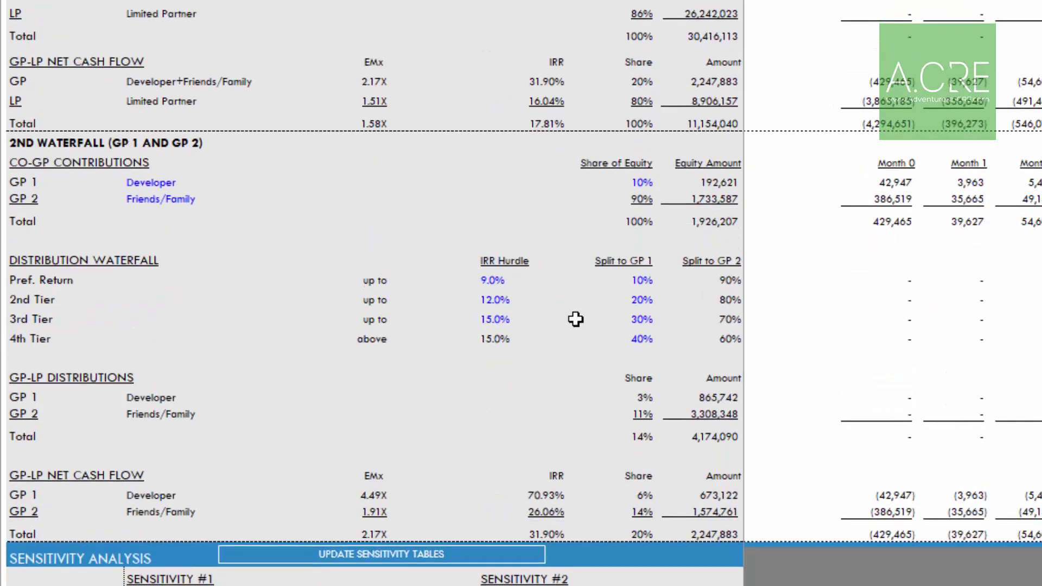
{"action": "scroll", "coordinate": [605, 211], "scroll_direction": "down", "scroll_amount": 2}
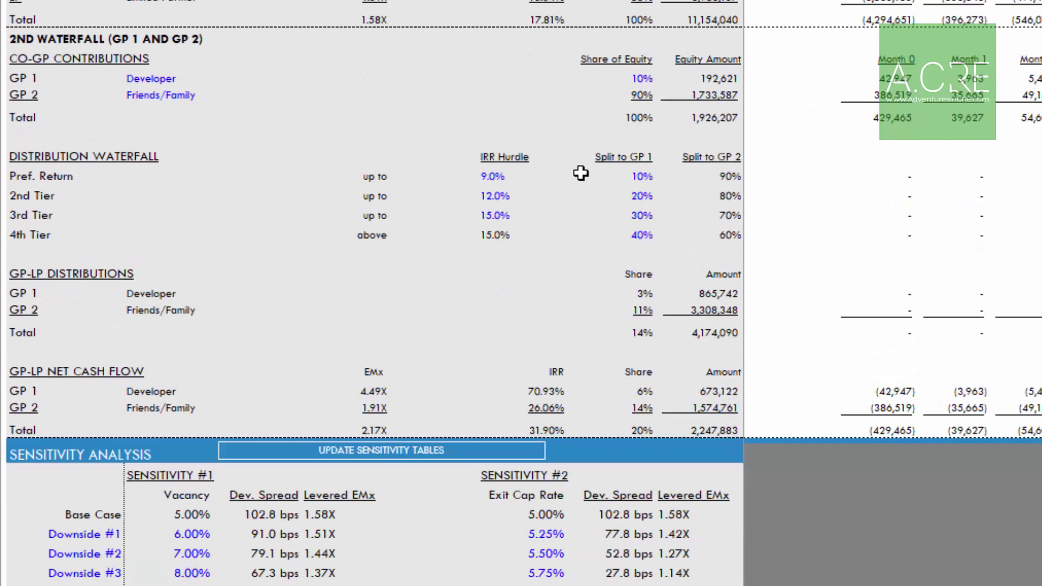
{"action": "left_click", "coordinate": [512, 176]}
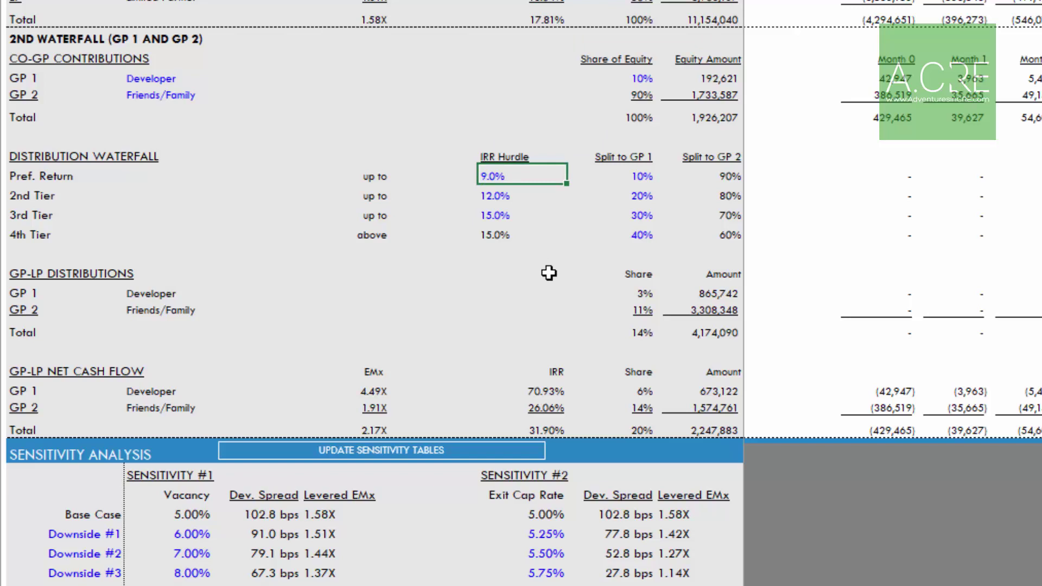
{"action": "key", "text": "Tab"}
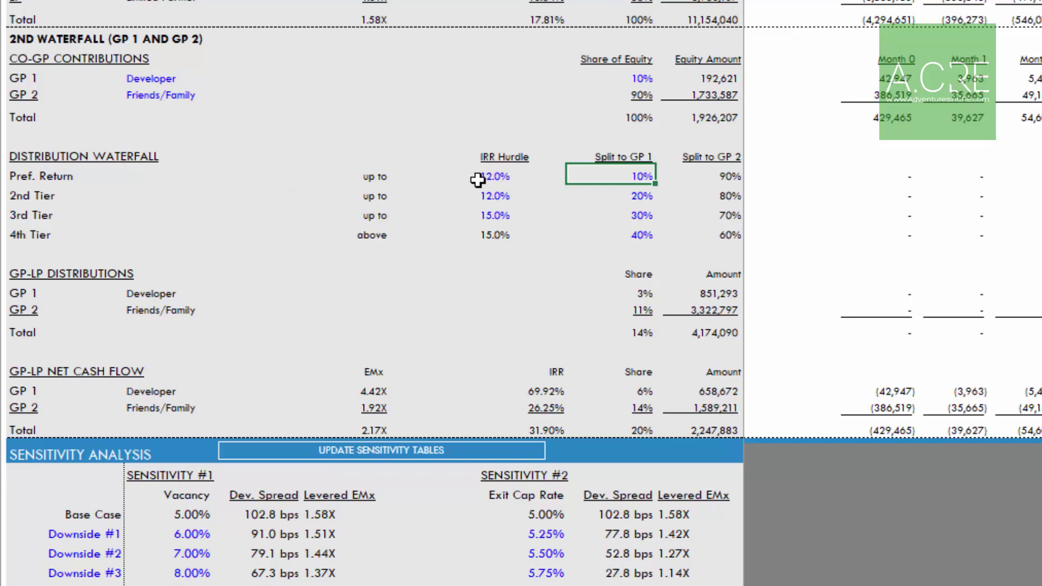
{"action": "left_click", "coordinate": [621, 197]}
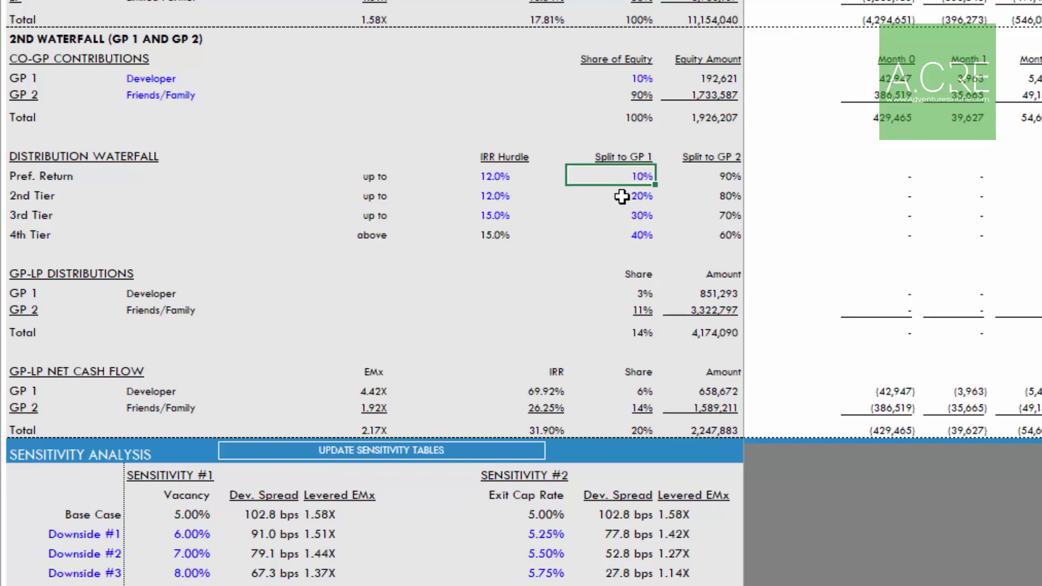
- Set the second waterfall's 2nd tier to a 99% IRR hurdle with a 50% split to GP 1
{"action": "left_click", "coordinate": [506, 198]}
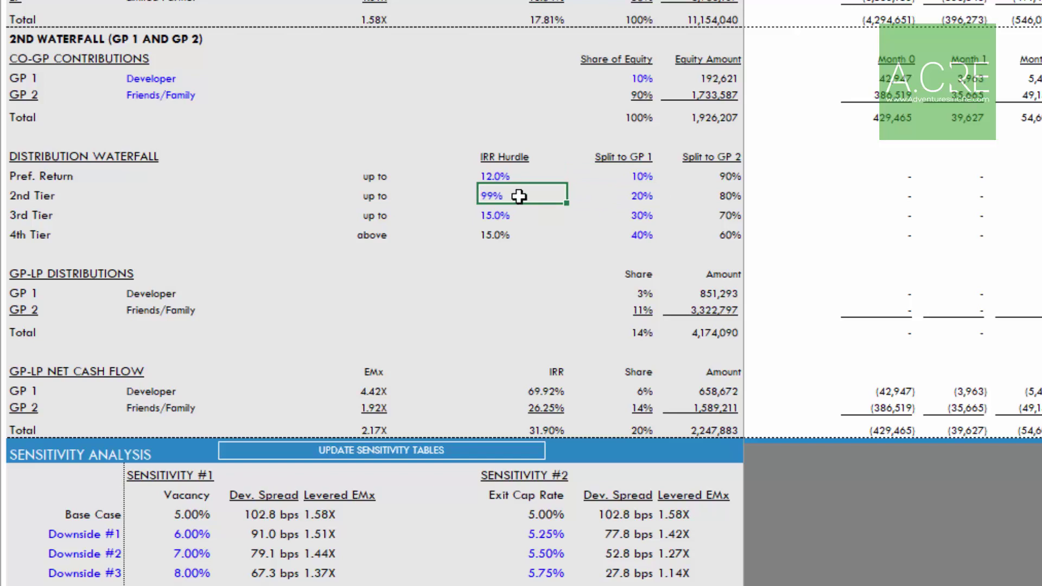
{"action": "type", "text": "99"}
{"action": "key", "text": "Return"}
{"action": "key", "text": "Up"}
{"action": "key", "text": "Right"}
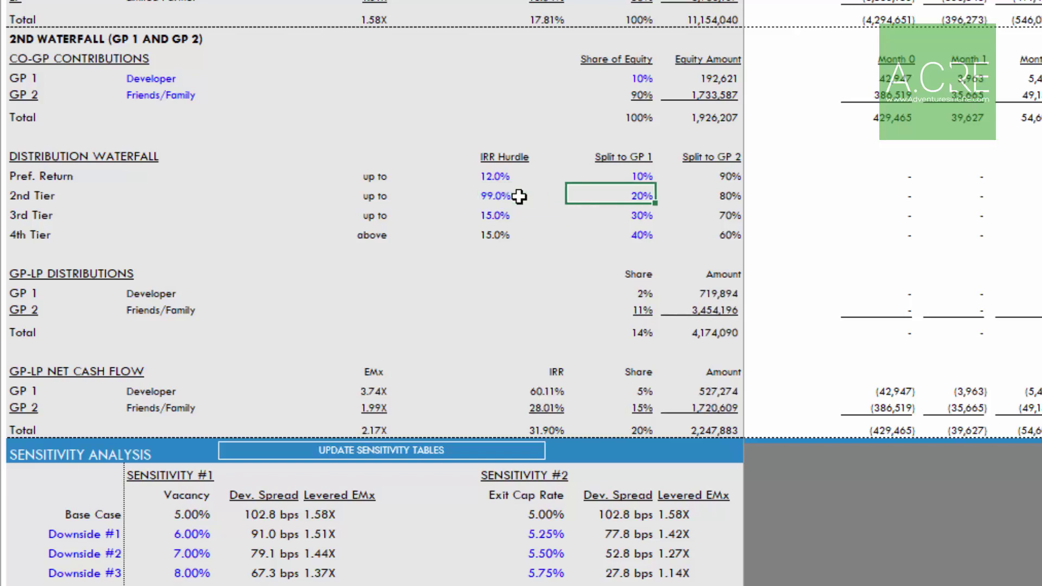
{"action": "key", "text": "Return"}
{"action": "key", "text": "Up"}
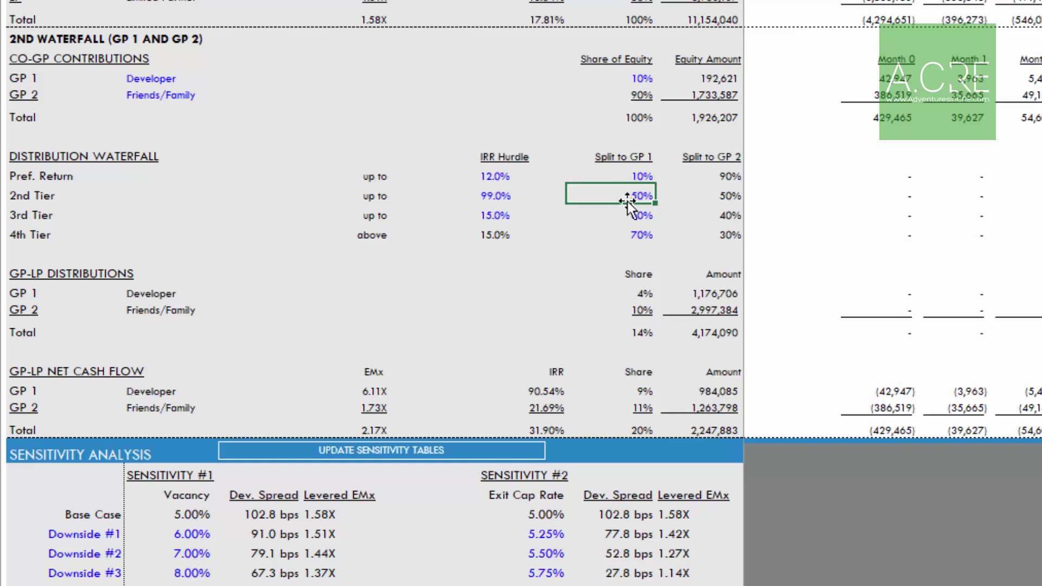
- Set the second waterfall's 3rd tier to a 99% IRR hurdle with a 50% split to GP 1
{"action": "left_click", "coordinate": [519, 219]}
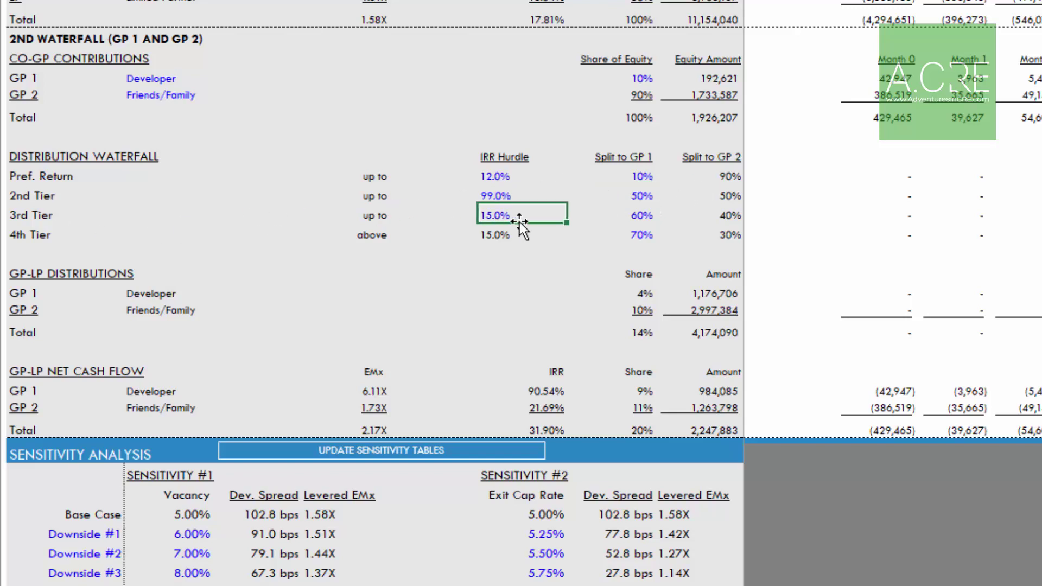
{"action": "type", "text": "99"}
{"action": "key", "text": "Return"}
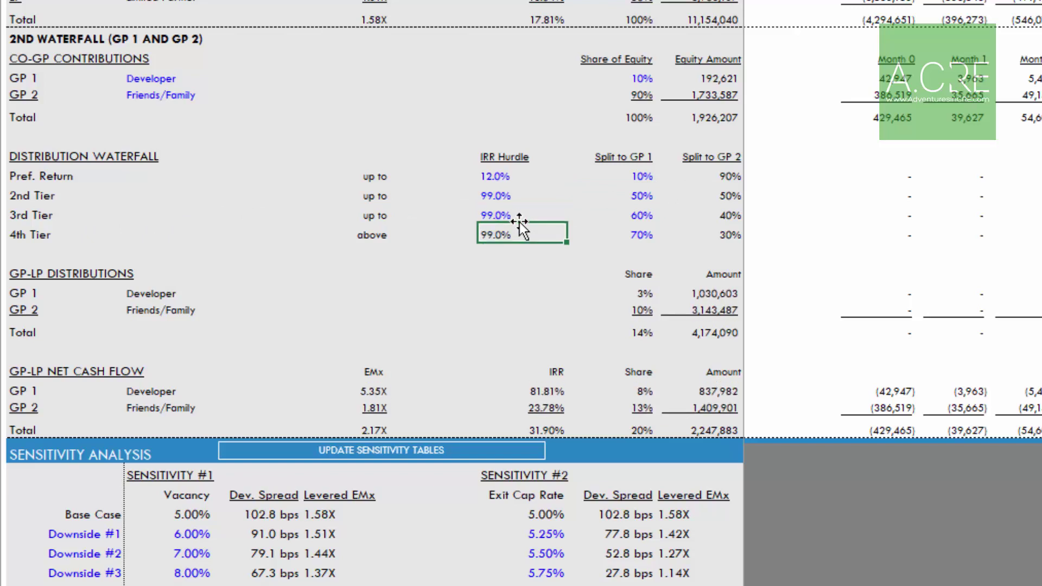
{"action": "key", "text": "Up"}
{"action": "key", "text": "Right"}
{"action": "type", "text": "50"}
{"action": "key", "text": "Return"}
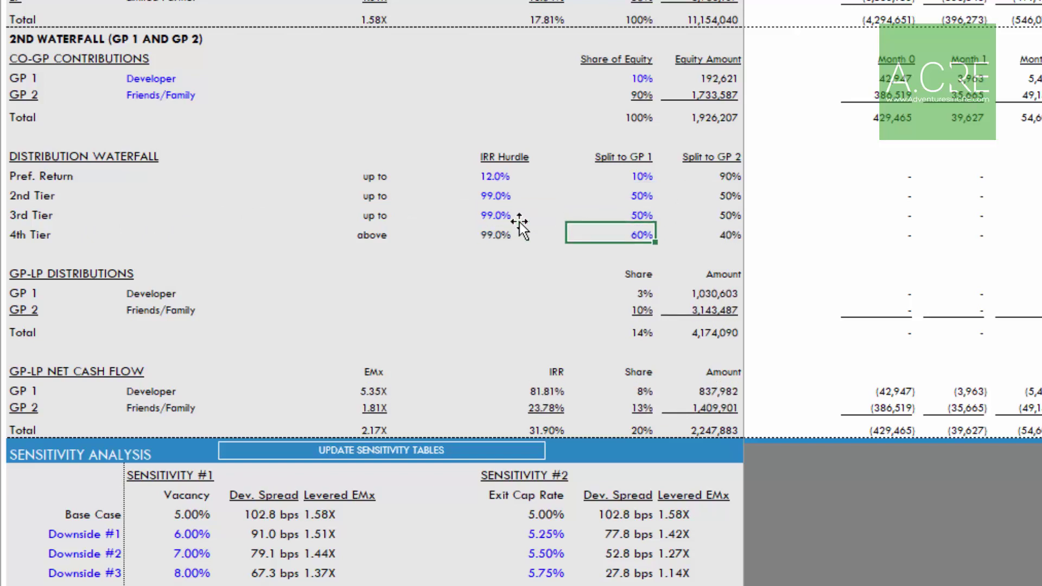
{"action": "key", "text": "Up"}
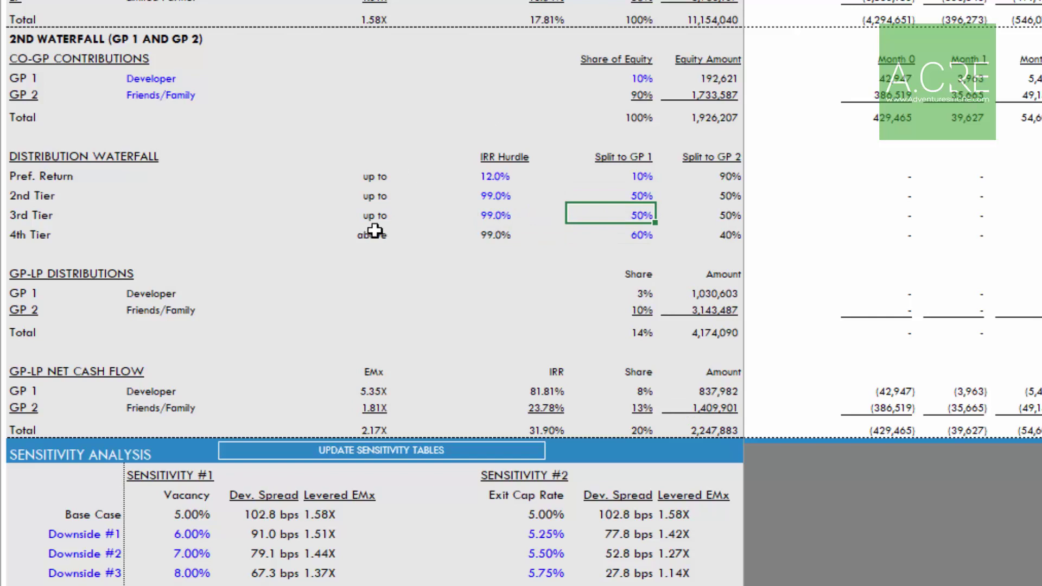
- Set the 4th tier's split to GP 1 in the second waterfall to 50%
{"action": "left_click", "coordinate": [635, 234]}
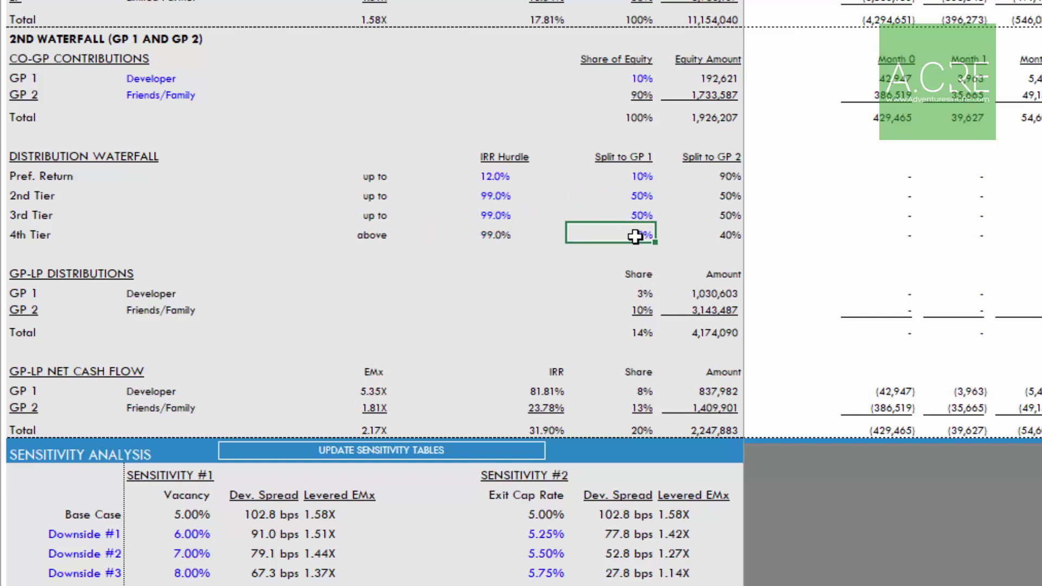
{"action": "key", "text": "Return"}
{"action": "key", "text": "Up"}
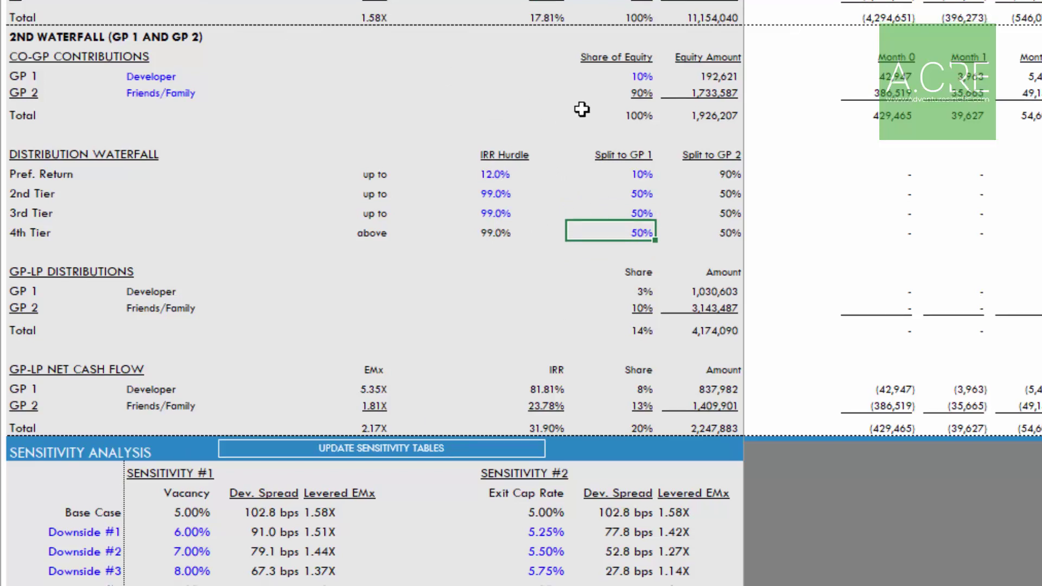
- Examine the second waterfall's distribution shares and the IRR and equity multiple of the Developer and Friends/Family
{"action": "scroll", "coordinate": [578, 112], "scroll_direction": "down", "scroll_amount": 1}
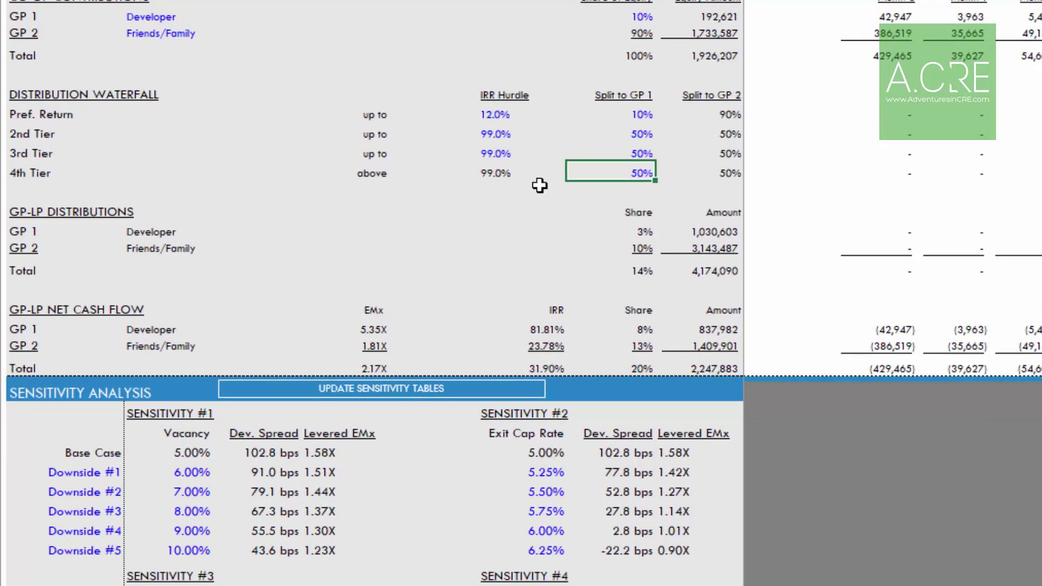
{"action": "left_click", "coordinate": [653, 272]}
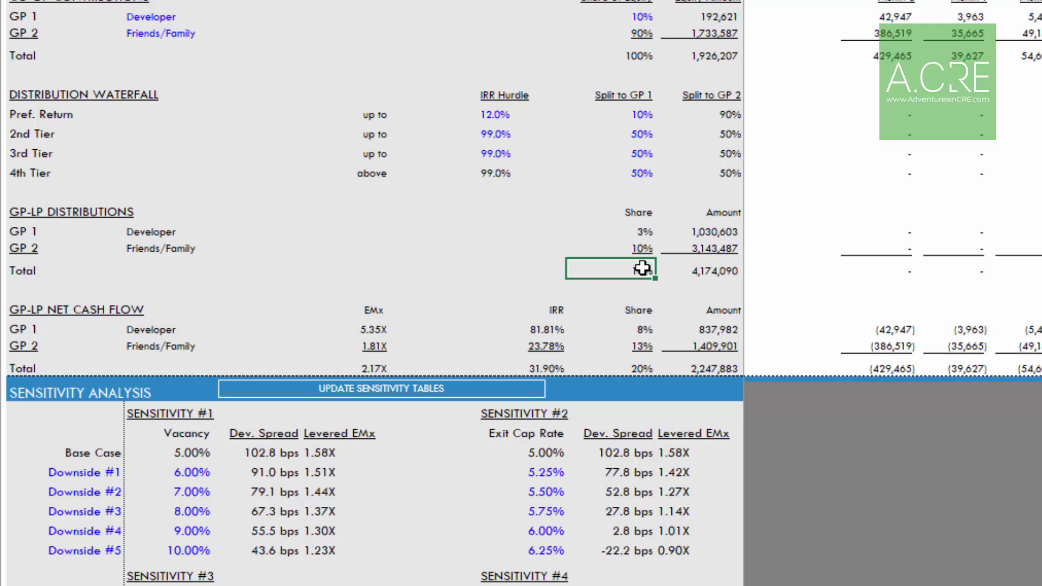
{"action": "scroll", "coordinate": [639, 264], "scroll_direction": "up", "scroll_amount": 4}
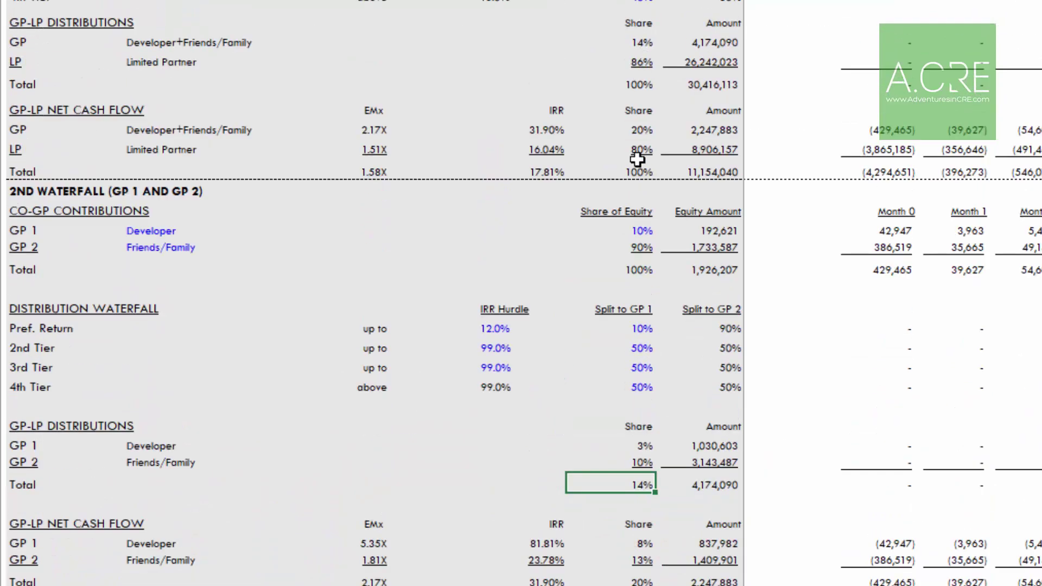
{"action": "scroll", "coordinate": [641, 162], "scroll_direction": "down", "scroll_amount": 3}
{"action": "left_click", "coordinate": [642, 309]}
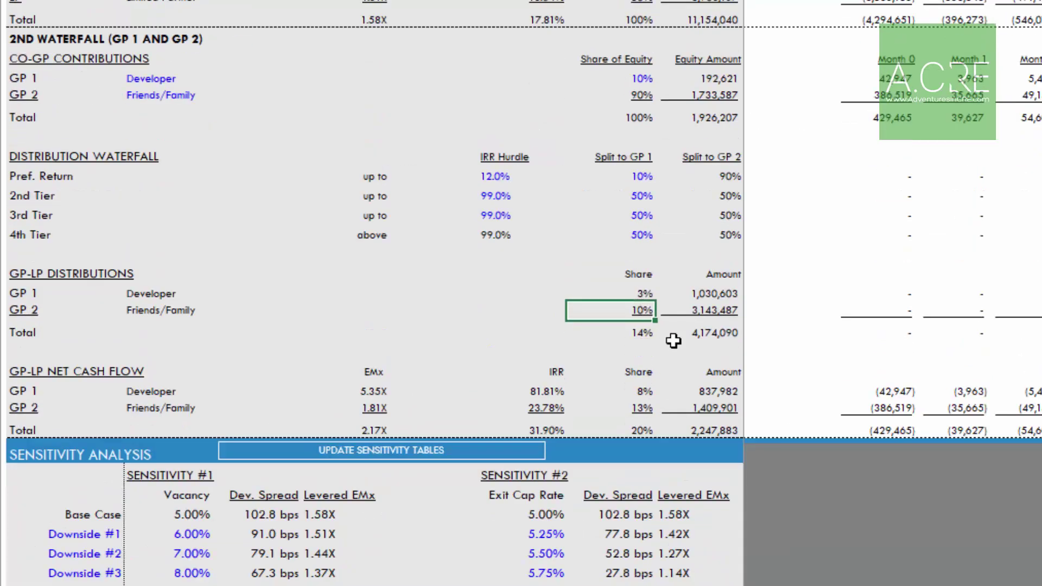
{"action": "left_click", "coordinate": [639, 291]}
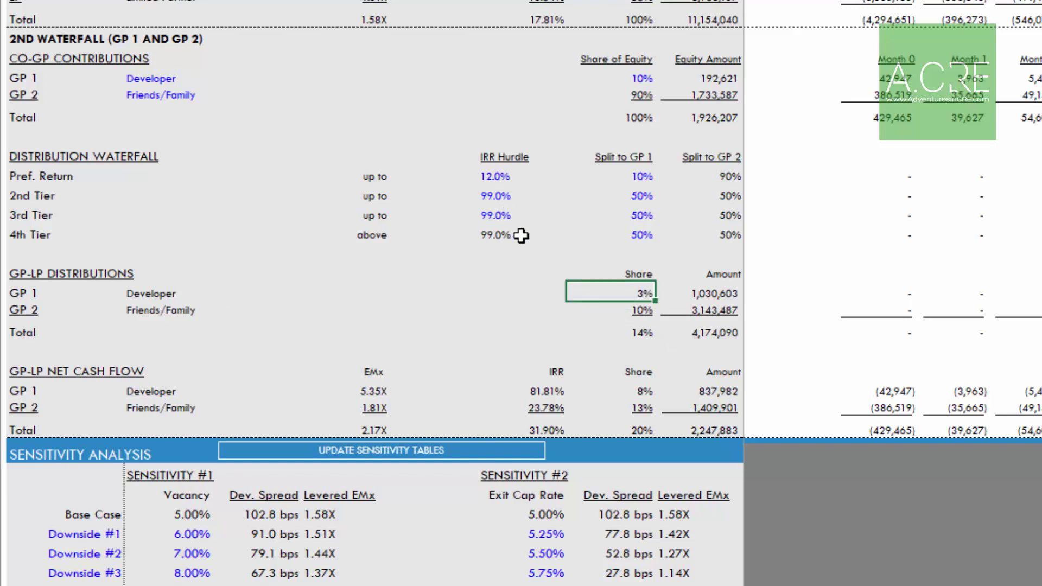
{"action": "scroll", "coordinate": [556, 196], "scroll_direction": "down", "scroll_amount": 2}
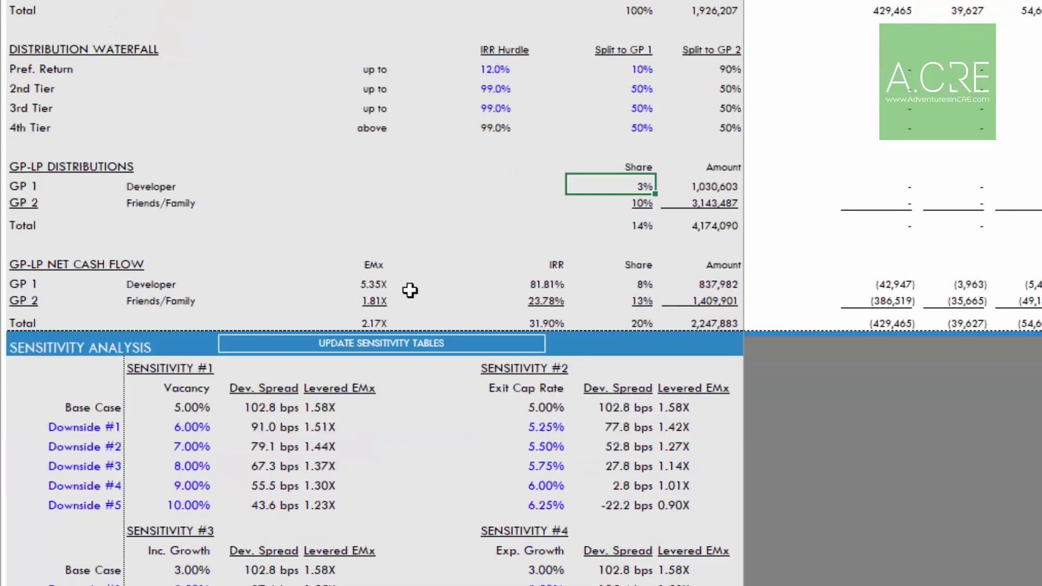
{"action": "left_click", "coordinate": [532, 286]}
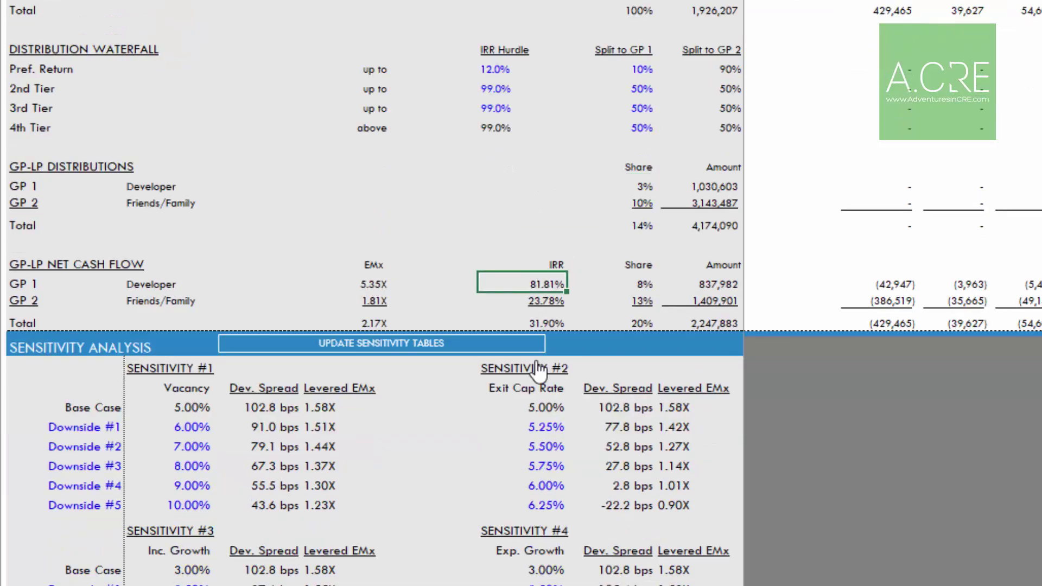
{"action": "left_click", "coordinate": [551, 300]}
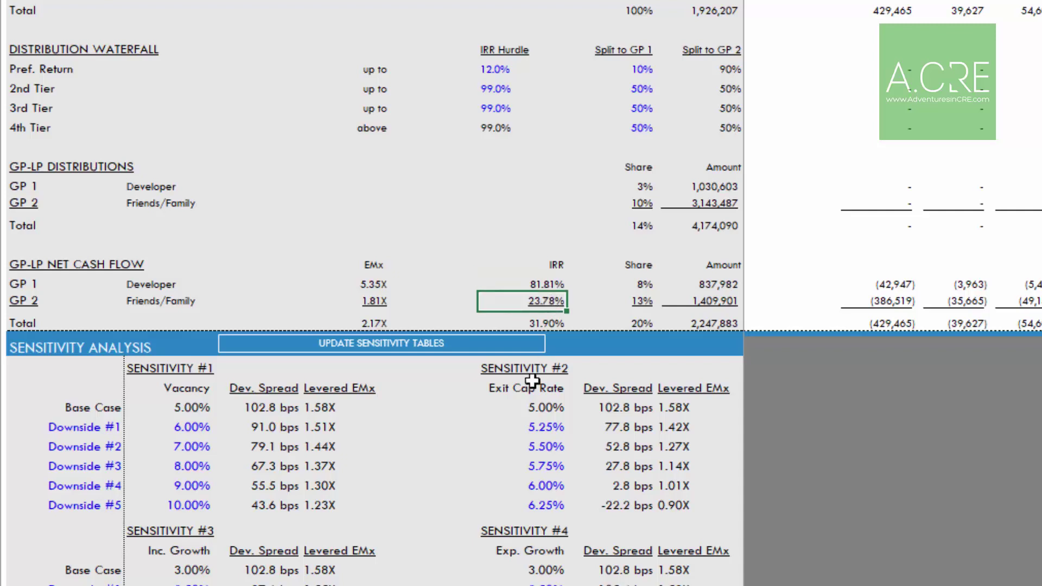
{"action": "left_click", "coordinate": [399, 282]}
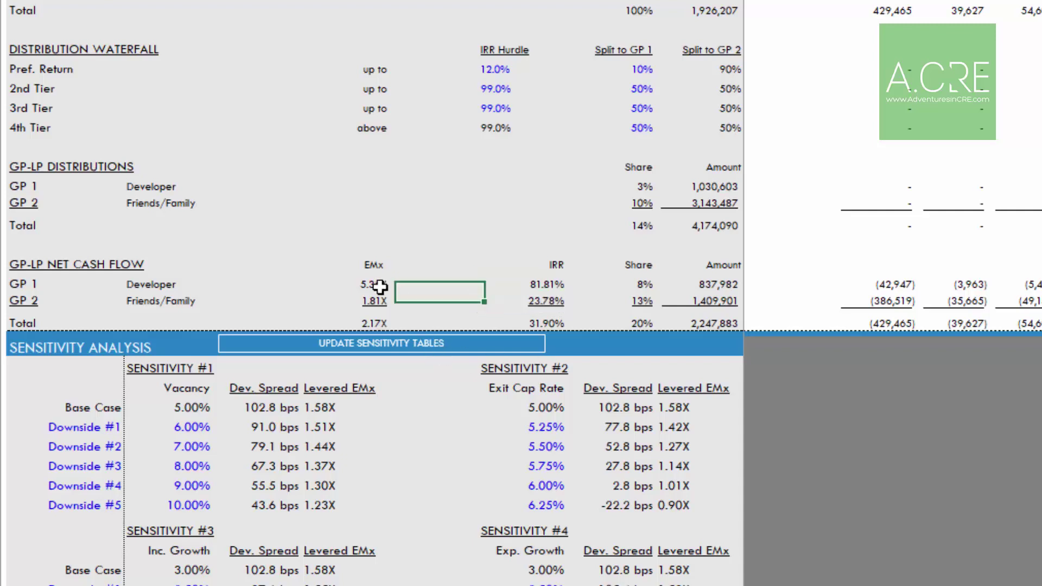
{"action": "left_click", "coordinate": [380, 284]}
{"action": "left_click", "coordinate": [380, 300]}
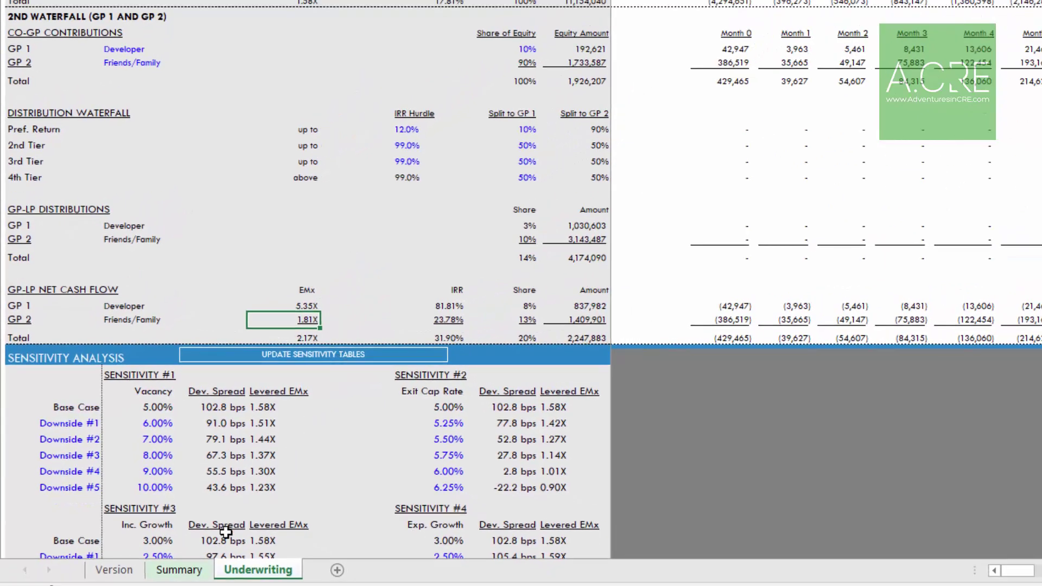
- Examine each partner's ROI, equity multiple and IRR in the Summary sheet's partnership returns and partner charts
{"action": "left_click", "coordinate": [185, 570]}
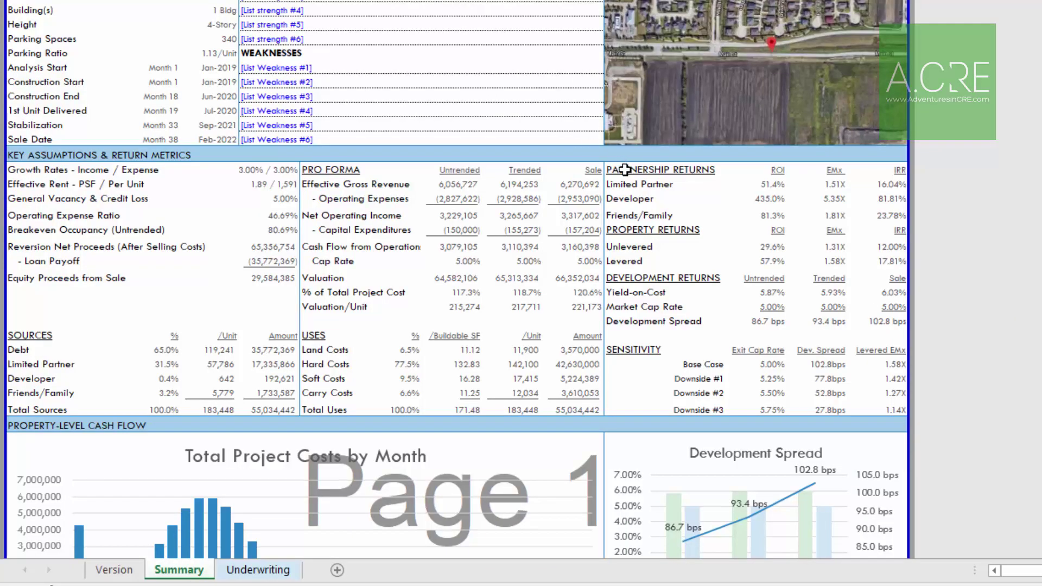
{"action": "left_click_drag", "start_coordinate": [624, 168], "coordinate": [898, 217]}
{"action": "left_click", "coordinate": [655, 185]}
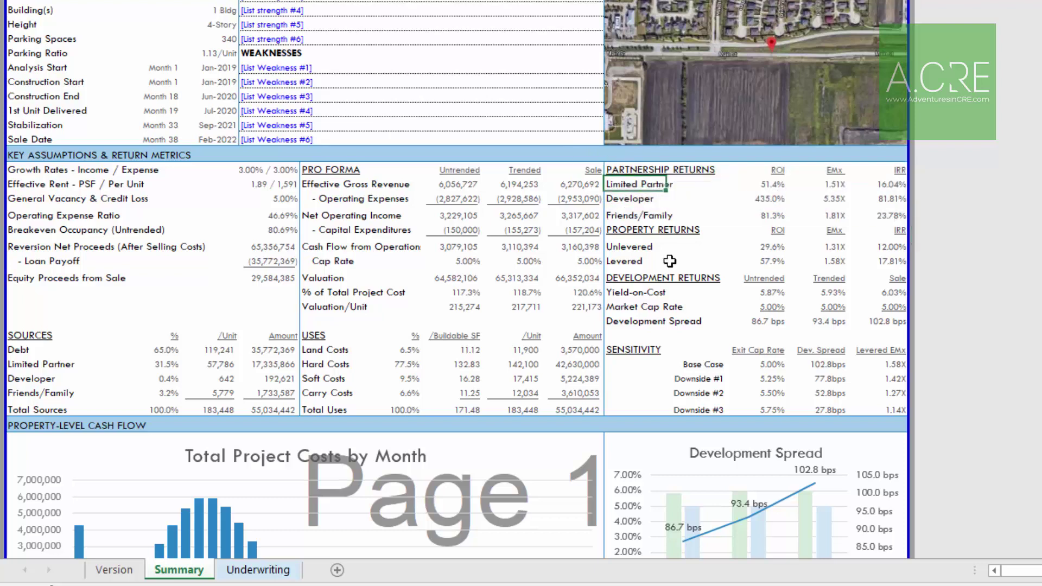
{"action": "left_click", "coordinate": [648, 199]}
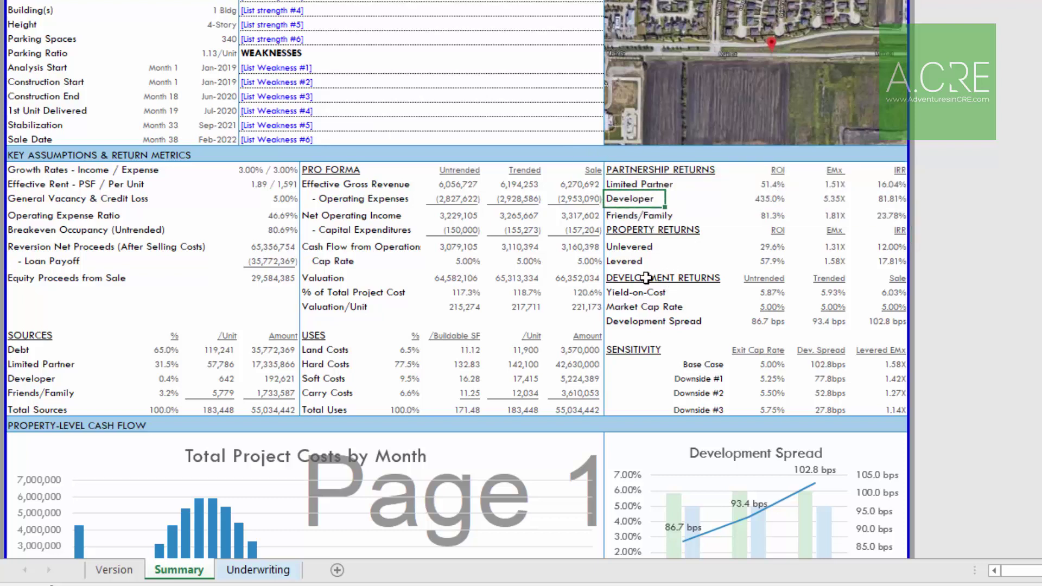
{"action": "left_click", "coordinate": [643, 216]}
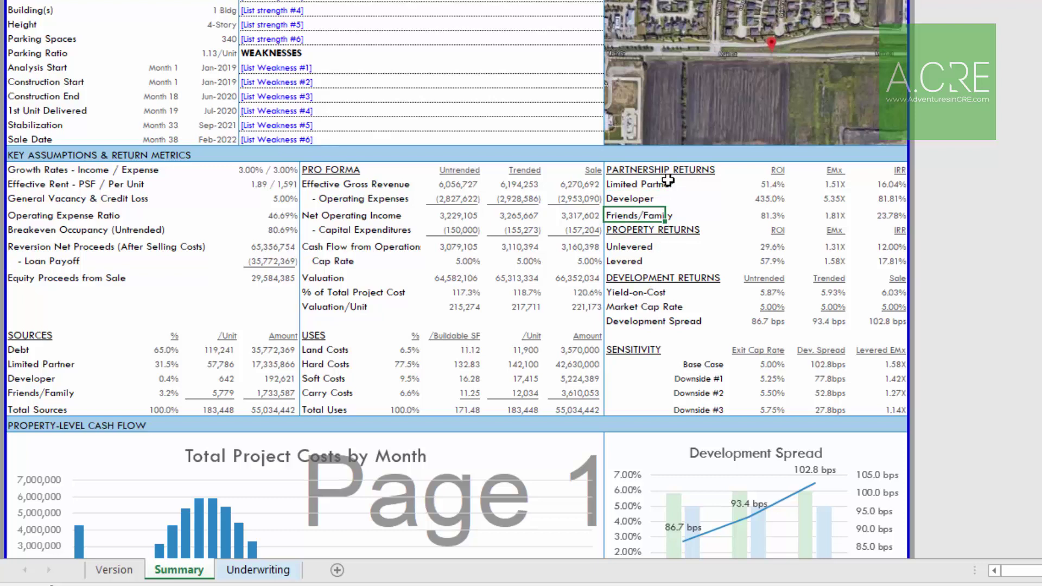
{"action": "left_click", "coordinate": [883, 185]}
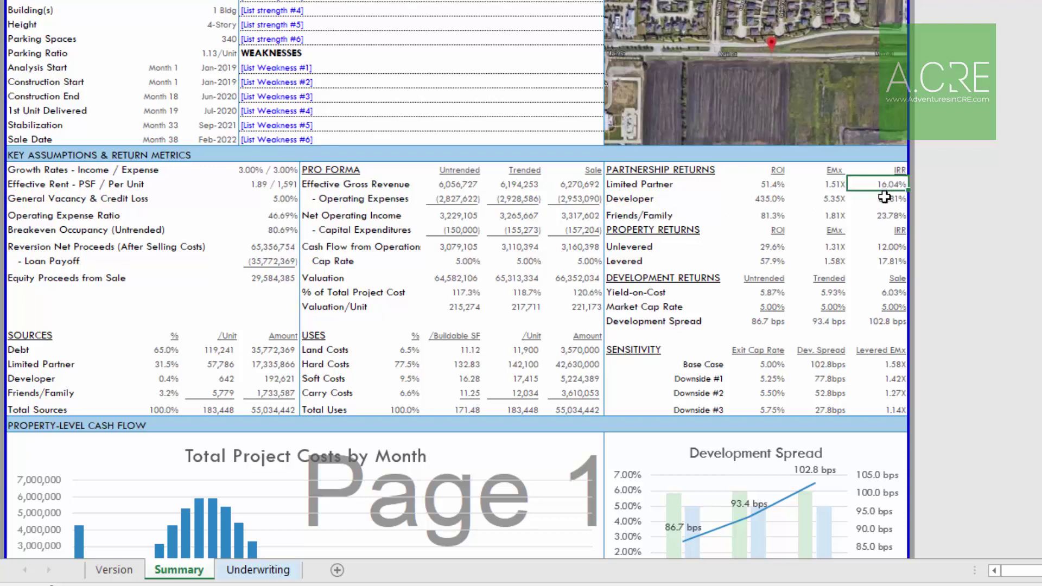
{"action": "left_click", "coordinate": [883, 216]}
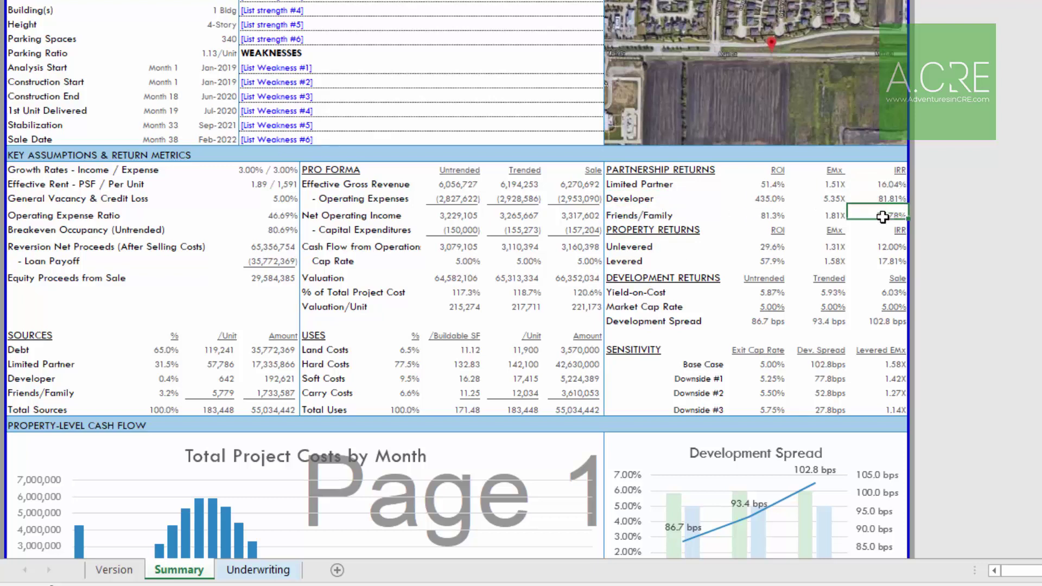
{"action": "left_click", "coordinate": [830, 185]}
{"action": "left_click", "coordinate": [830, 216]}
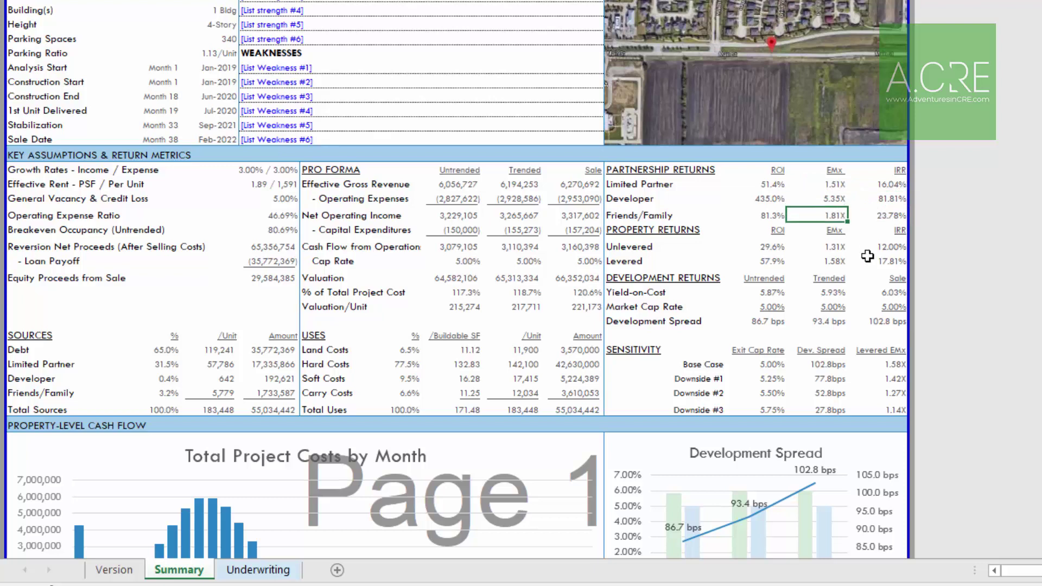
{"action": "left_click", "coordinate": [775, 184]}
{"action": "left_click", "coordinate": [777, 199]}
{"action": "left_click", "coordinate": [777, 216]}
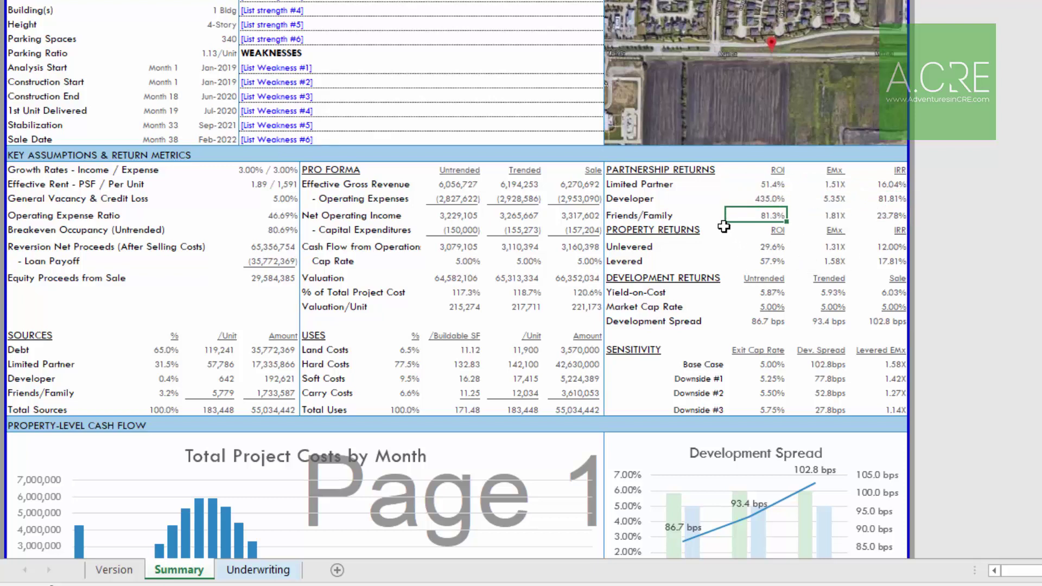
{"action": "scroll", "coordinate": [719, 221], "scroll_direction": "down", "scroll_amount": 4}
{"action": "scroll", "coordinate": [719, 221], "scroll_direction": "down", "scroll_amount": 9}
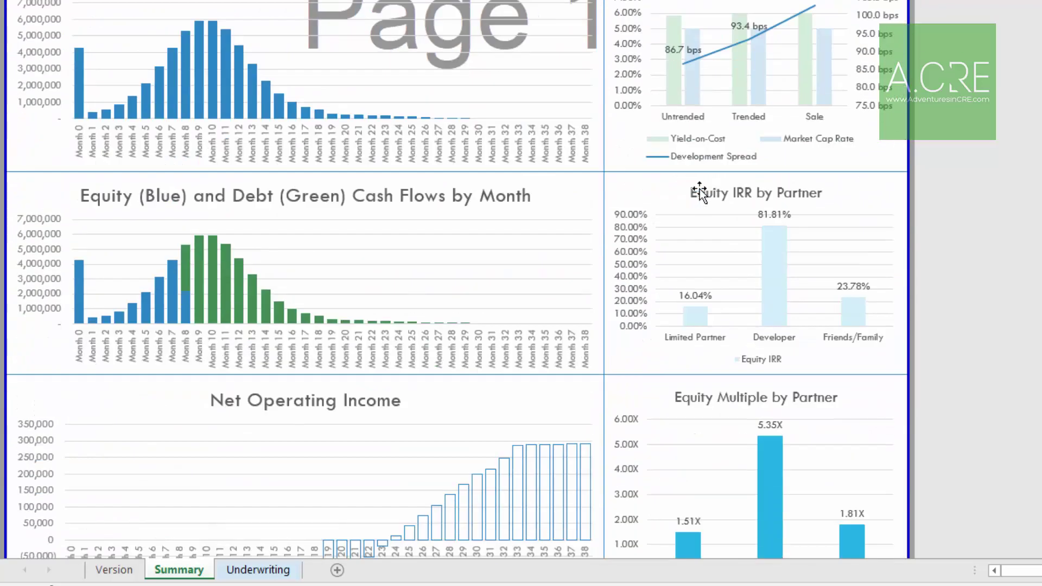